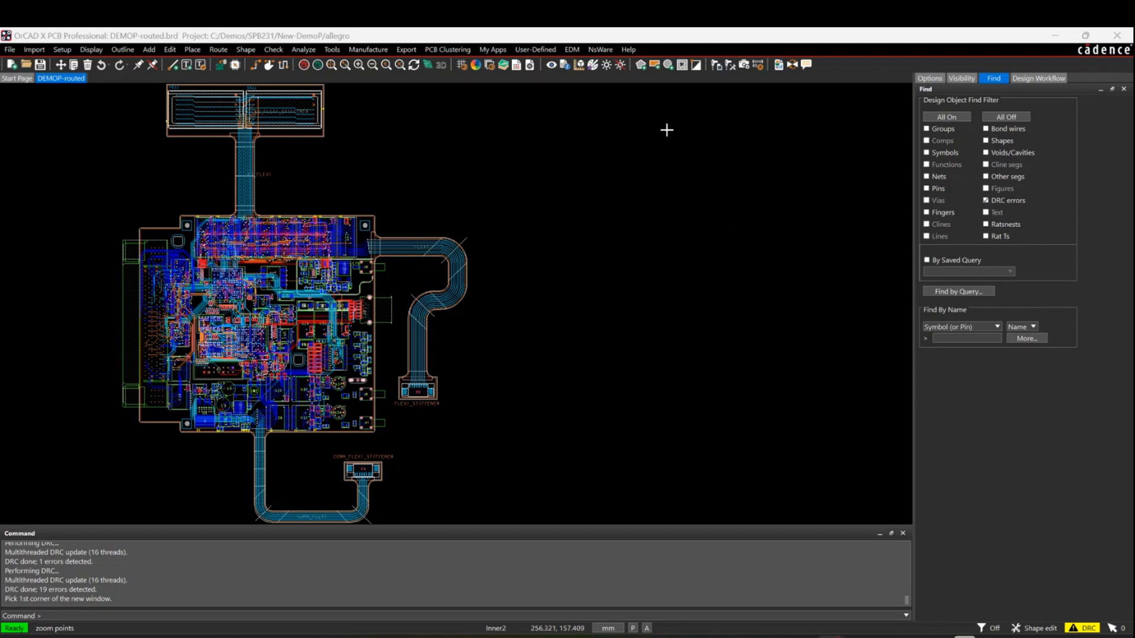
View the board in the 3D Canvas with all layers and objects, look at Collision Detection, and close the 3D view.
left_click(429, 64)
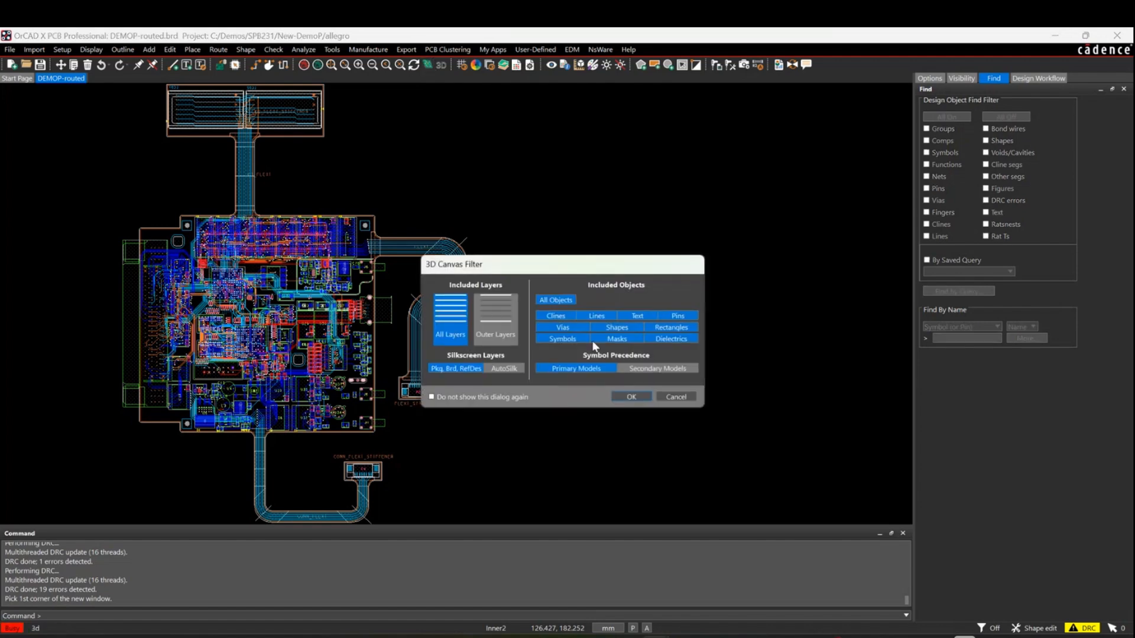
left_click(628, 395)
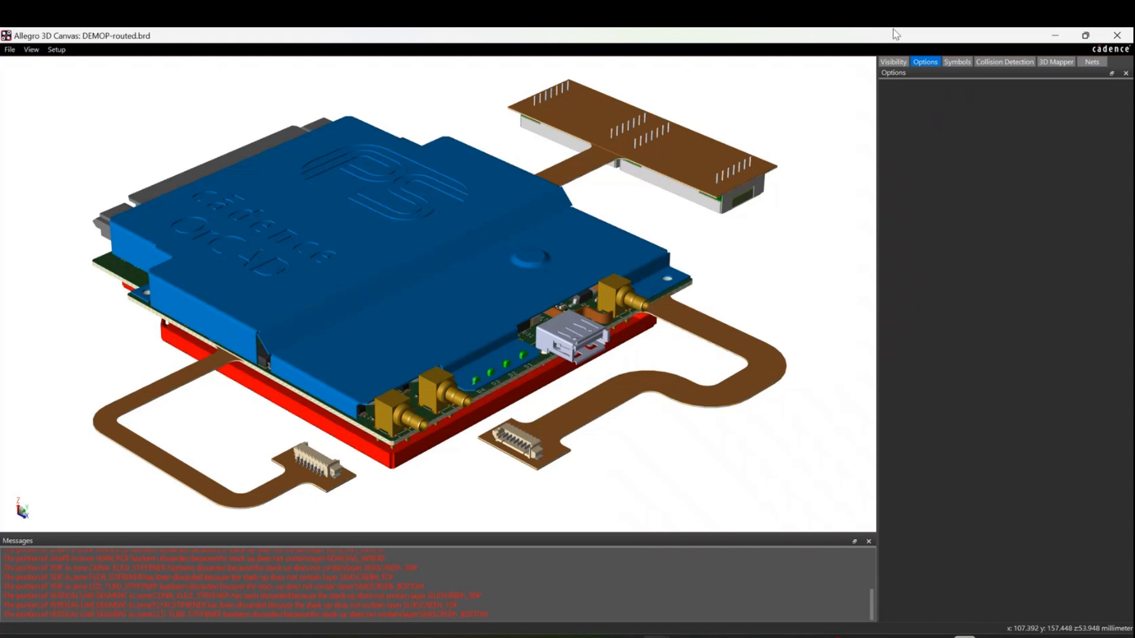
left_click(1018, 65)
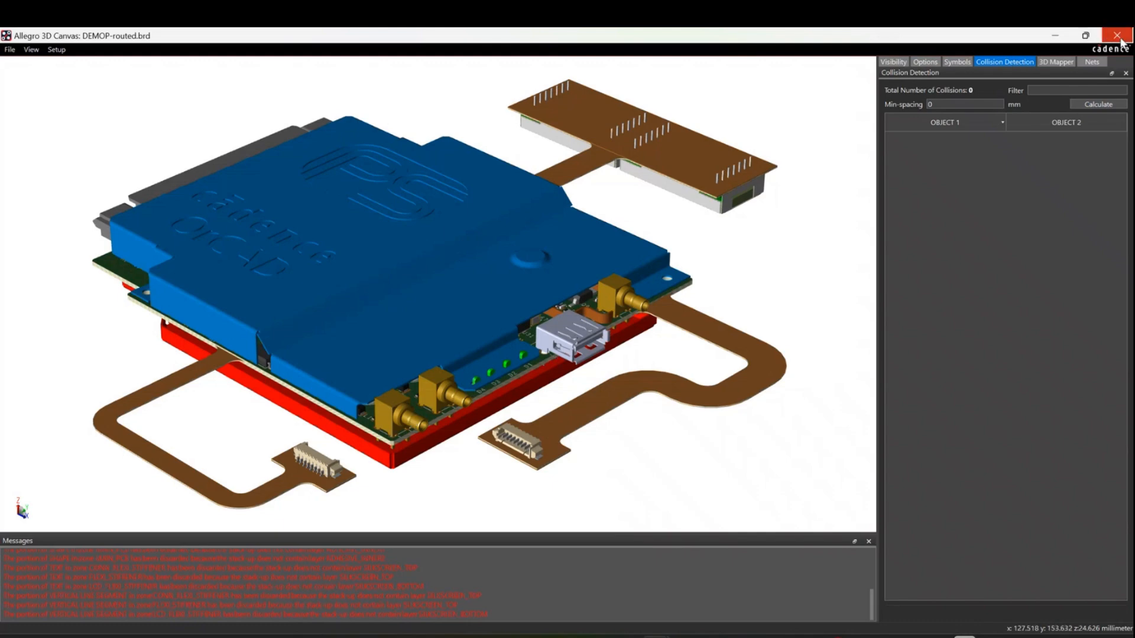
left_click(1120, 39)
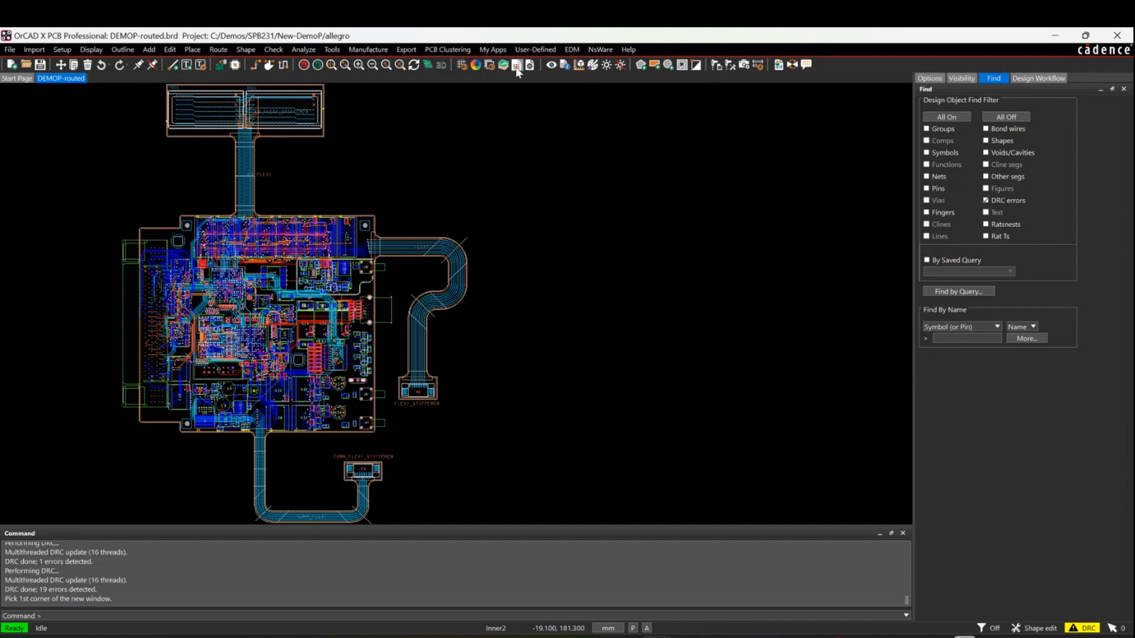
Open the Constraint Manager and review the component clearance worksheets in the 3D Clearance constraint set, ending on Component to Component.
left_click(61, 50)
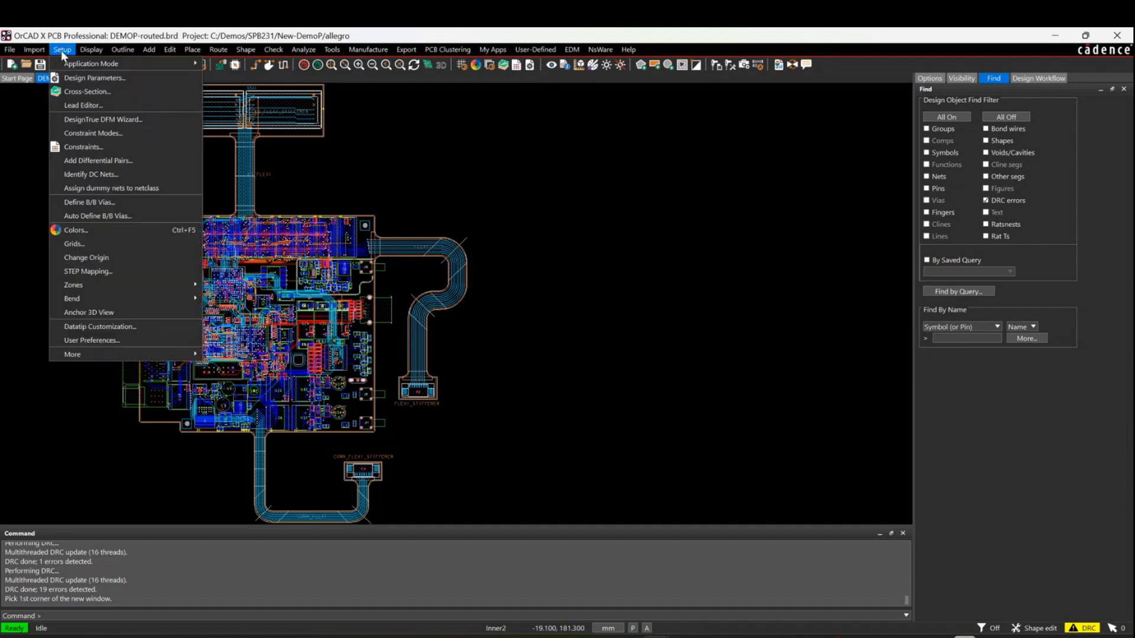
left_click(81, 147)
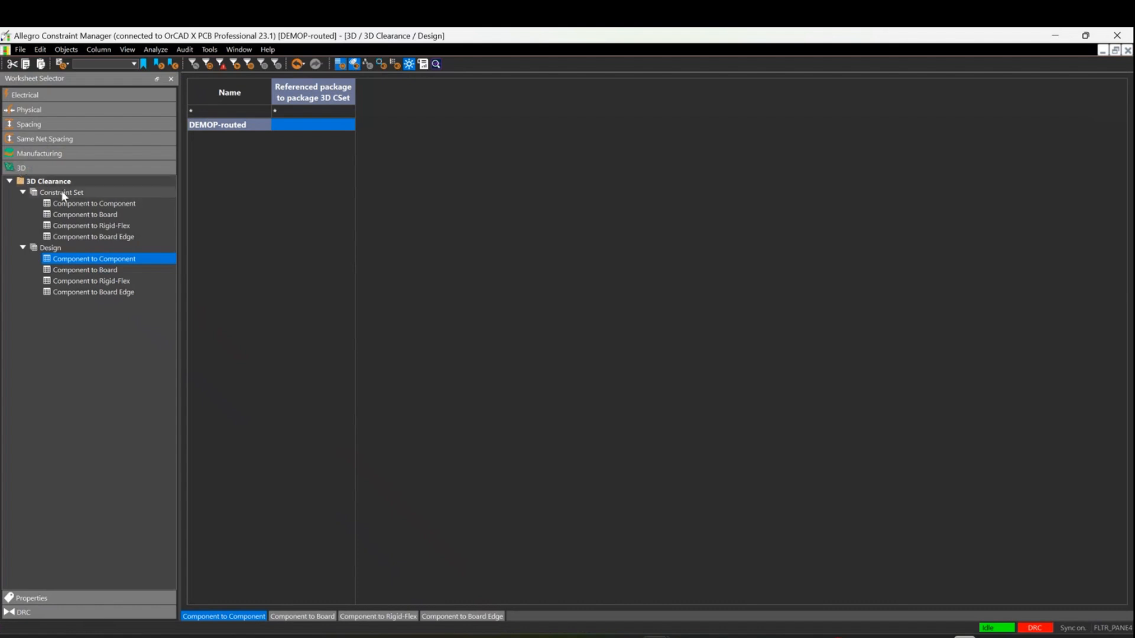
left_click(93, 205)
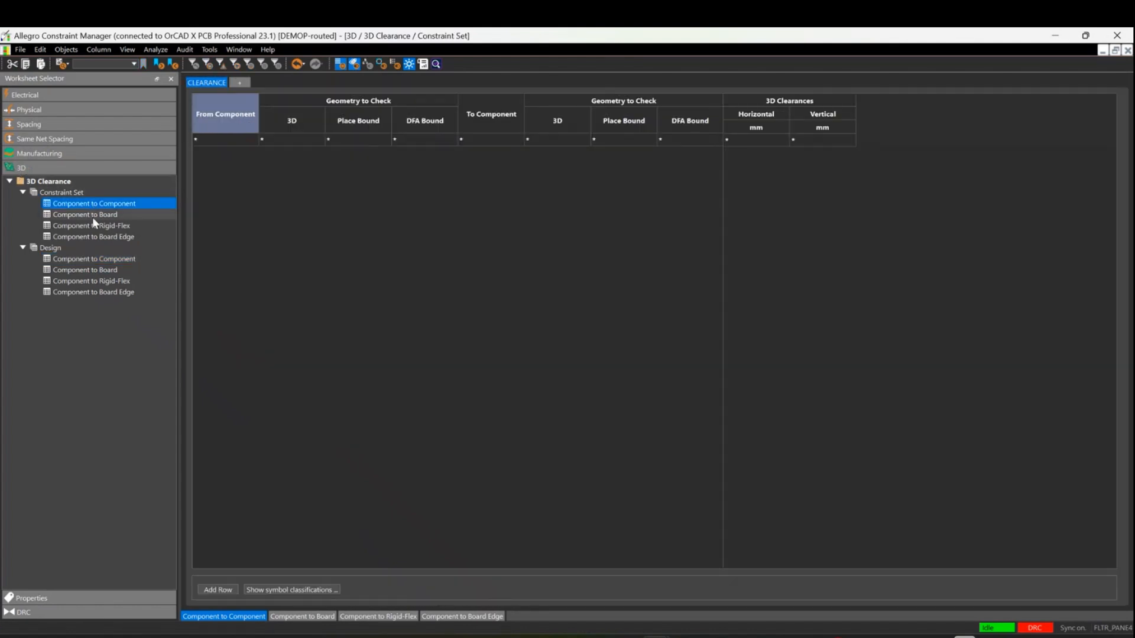
left_click(92, 217)
left_click(97, 227)
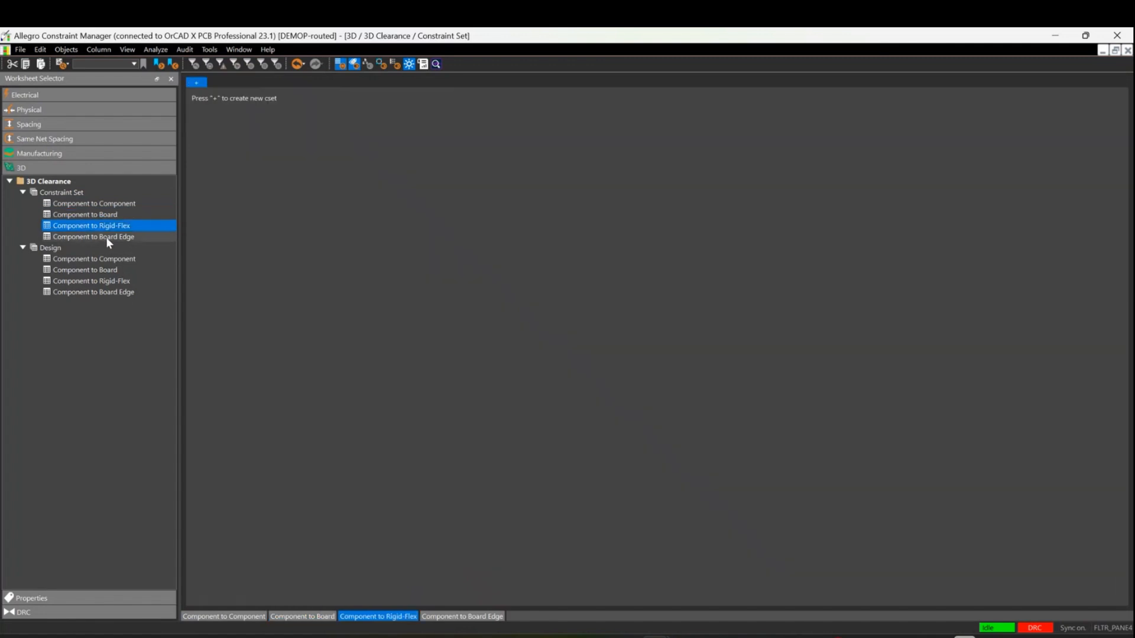
left_click(107, 237)
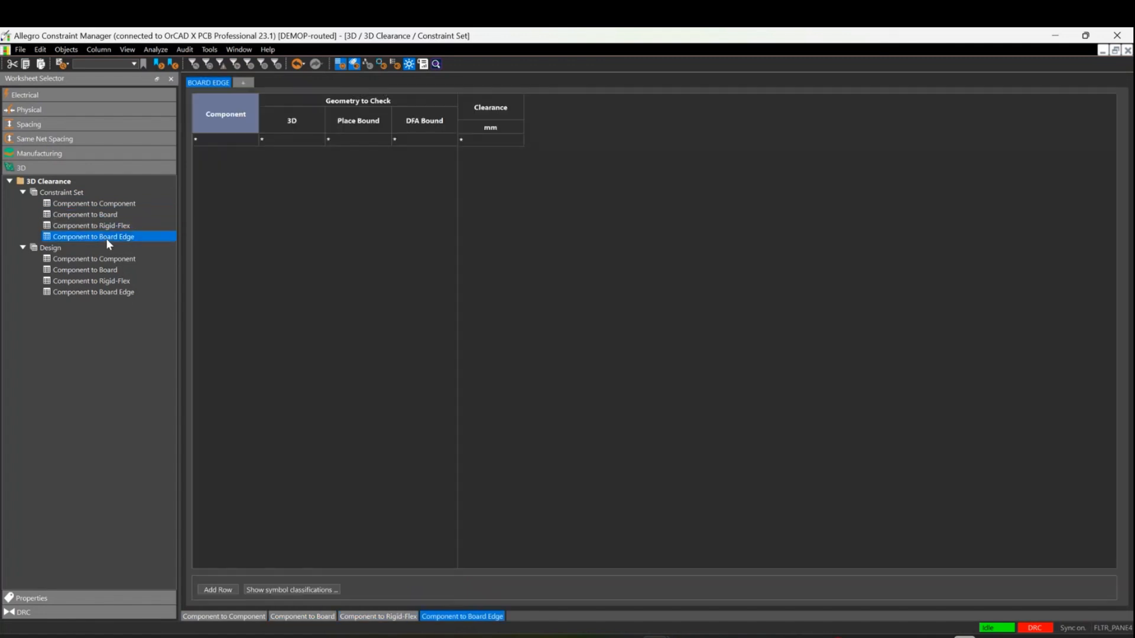
left_click(105, 204)
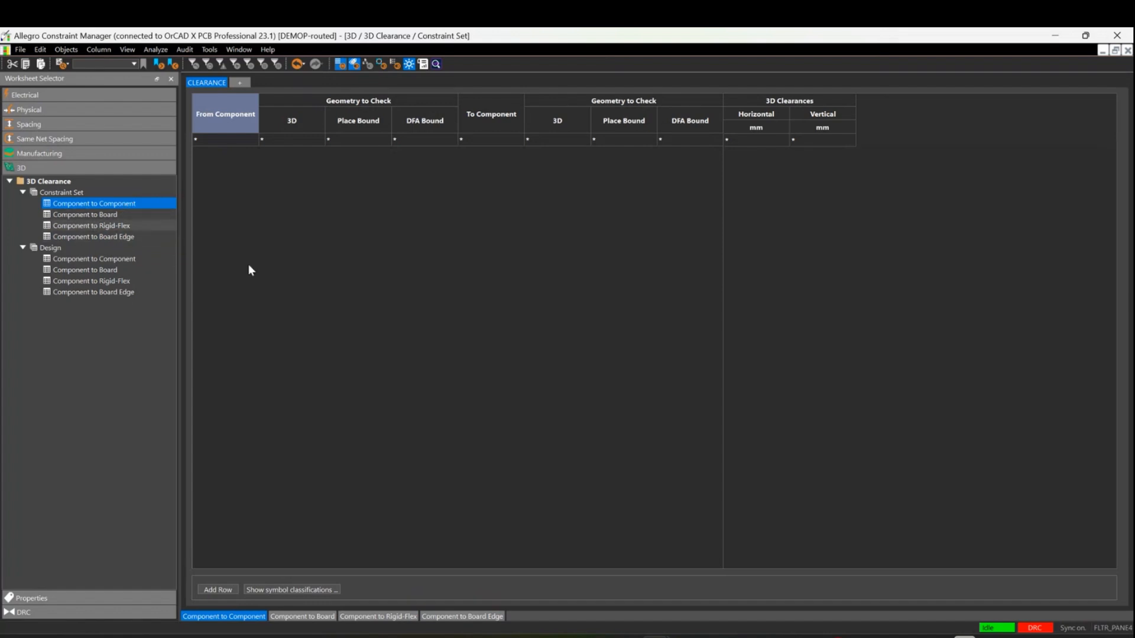
In the symbol classifications, assign the packages CAPC1005X56N, CAPC1608X86N, CAPC2012X100N and CAPC2012X88N to the ELEC Parts class.
left_click(304, 590)
left_click_drag(534, 235, 487, 173)
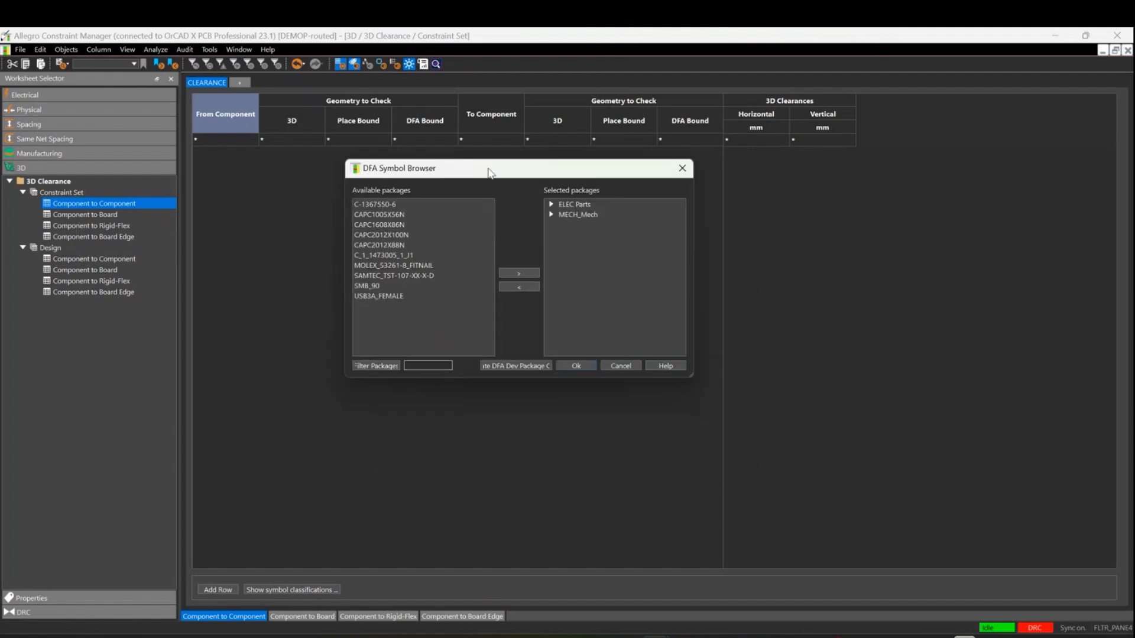
left_click(548, 214)
left_click(548, 214)
left_click(547, 204)
left_click(547, 204)
left_click(547, 204)
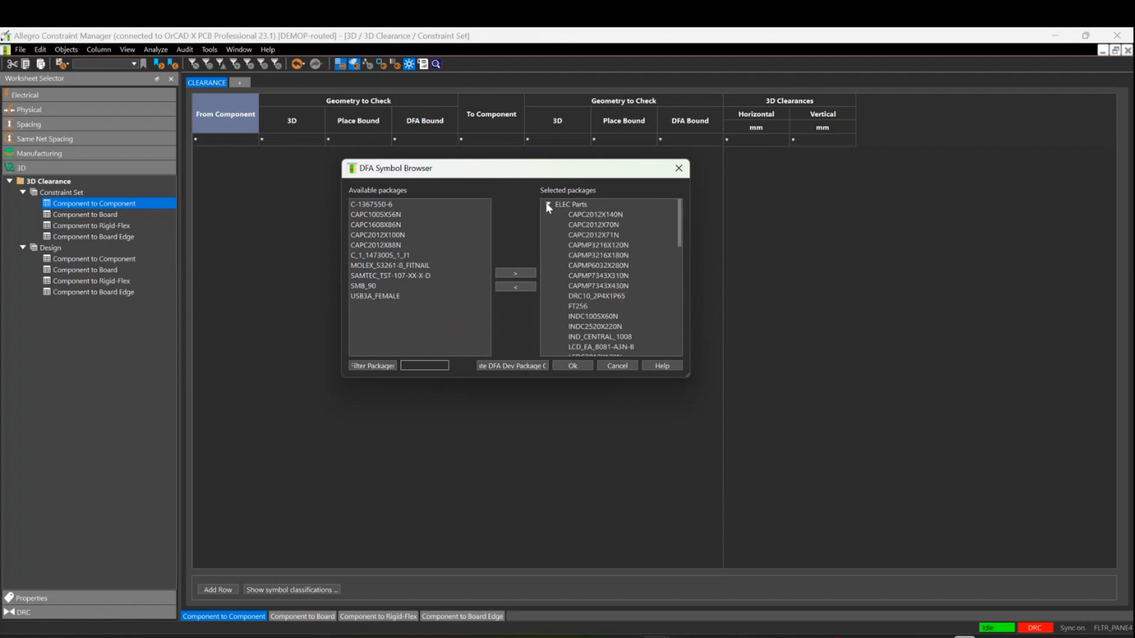
left_click(376, 217)
left_click_drag(376, 220, 371, 243)
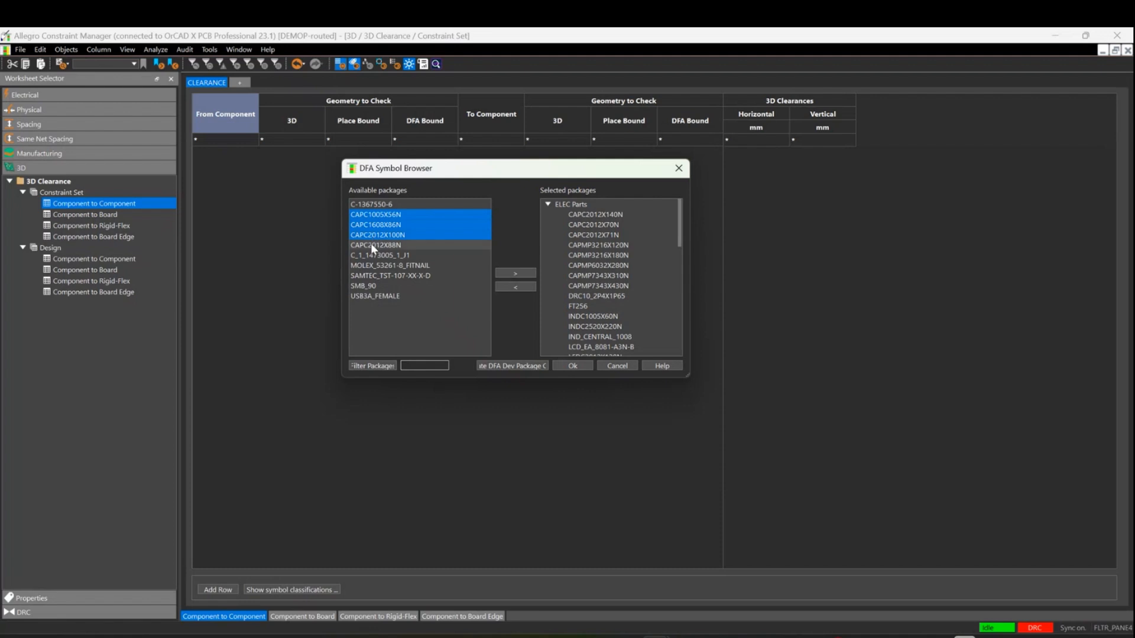
left_click(567, 205)
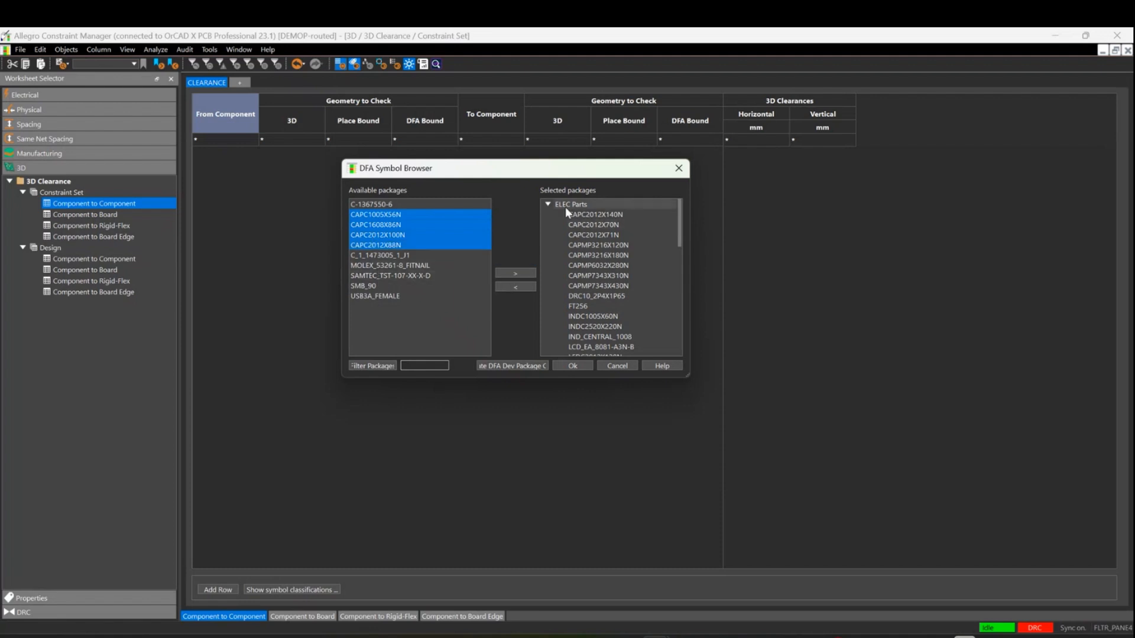
left_click(517, 274)
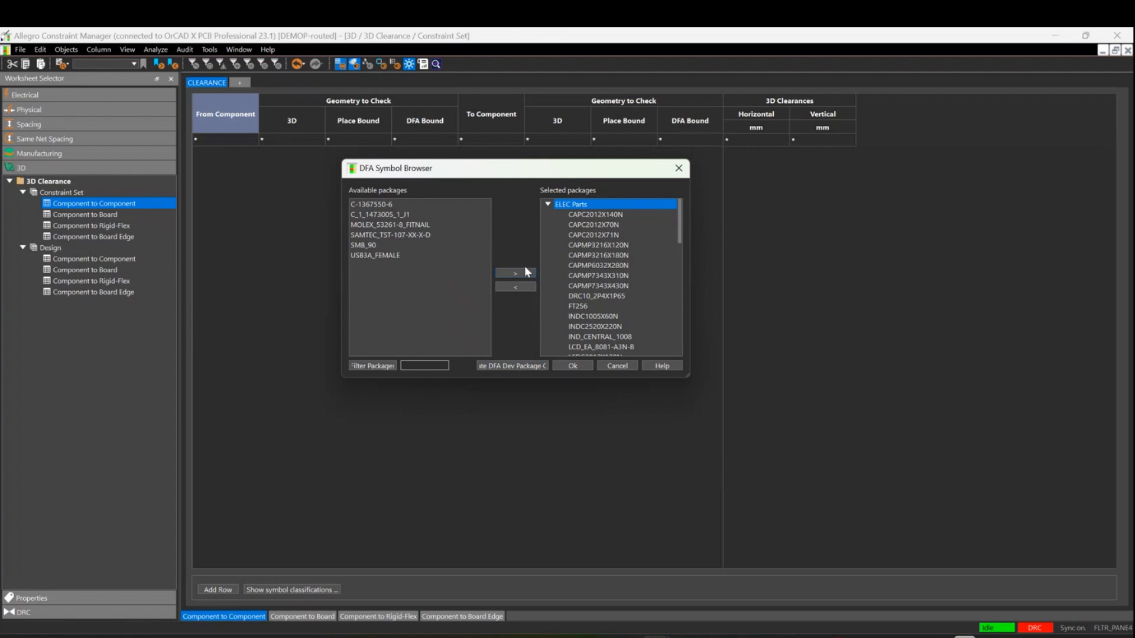
left_click(548, 204)
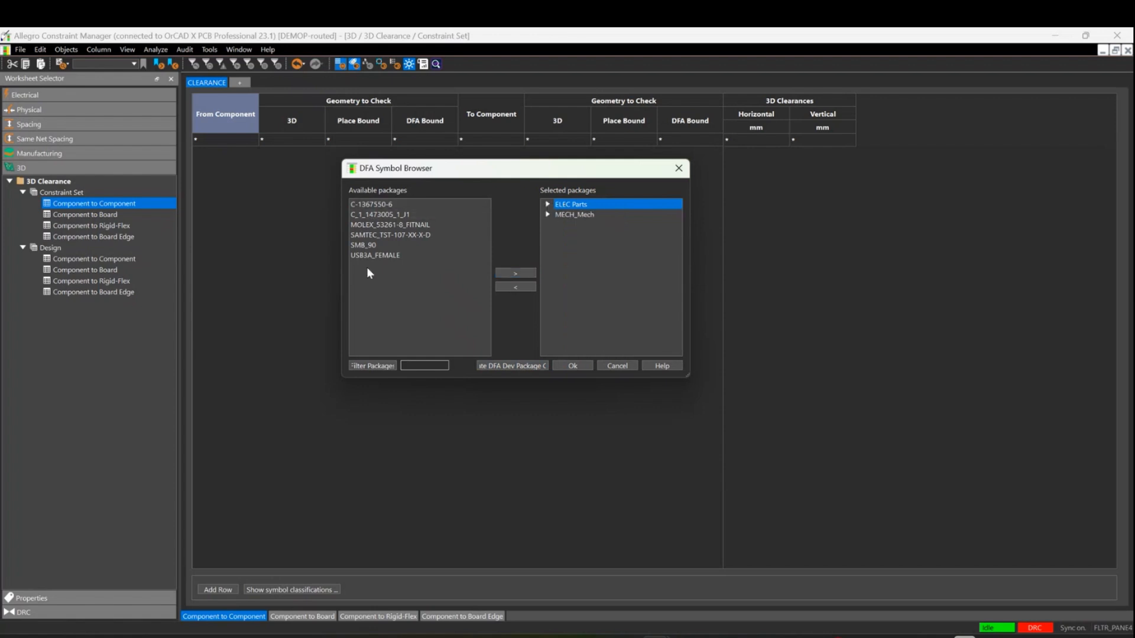
Create a DFA package class named Connectors with its package class set to NONE.
left_click(540, 366)
type("Connectors")
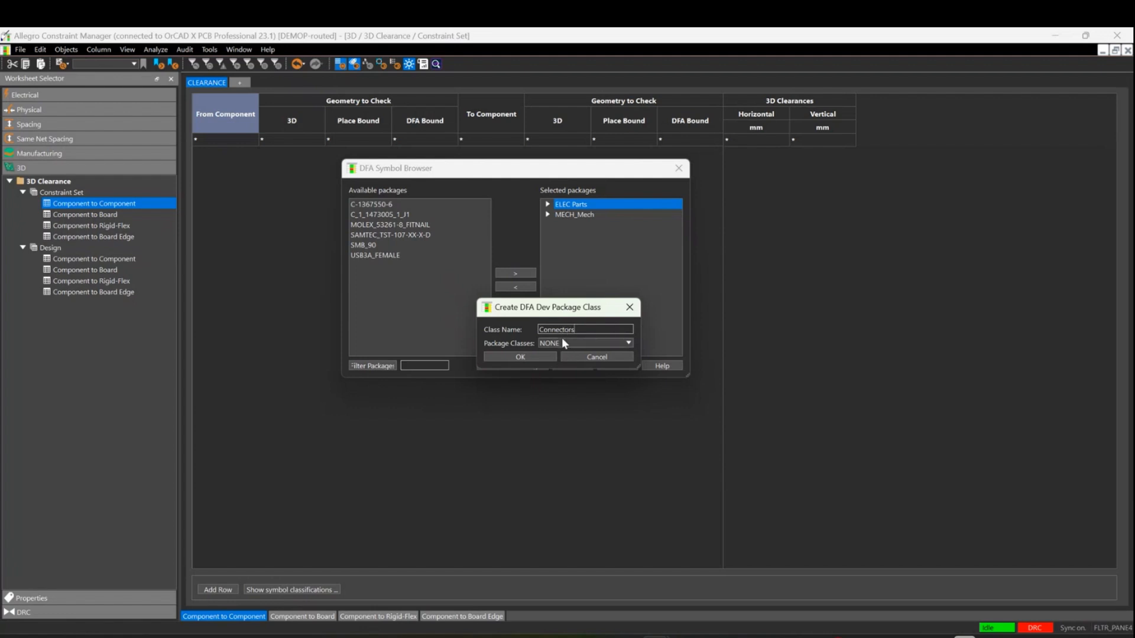
left_click(561, 340)
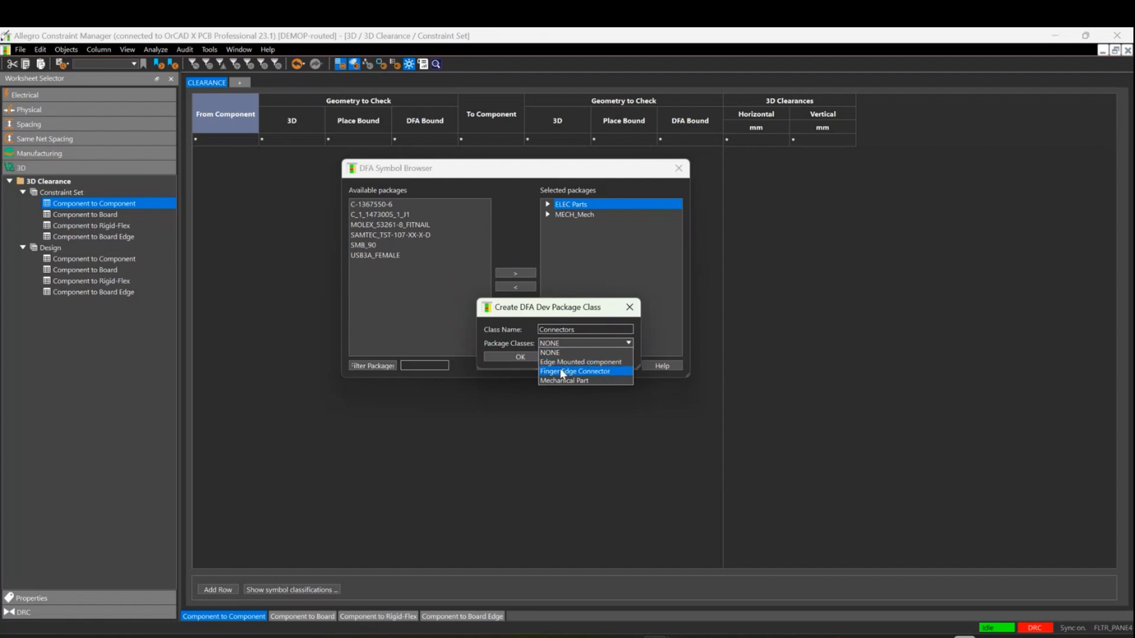
left_click(552, 352)
left_click(520, 355)
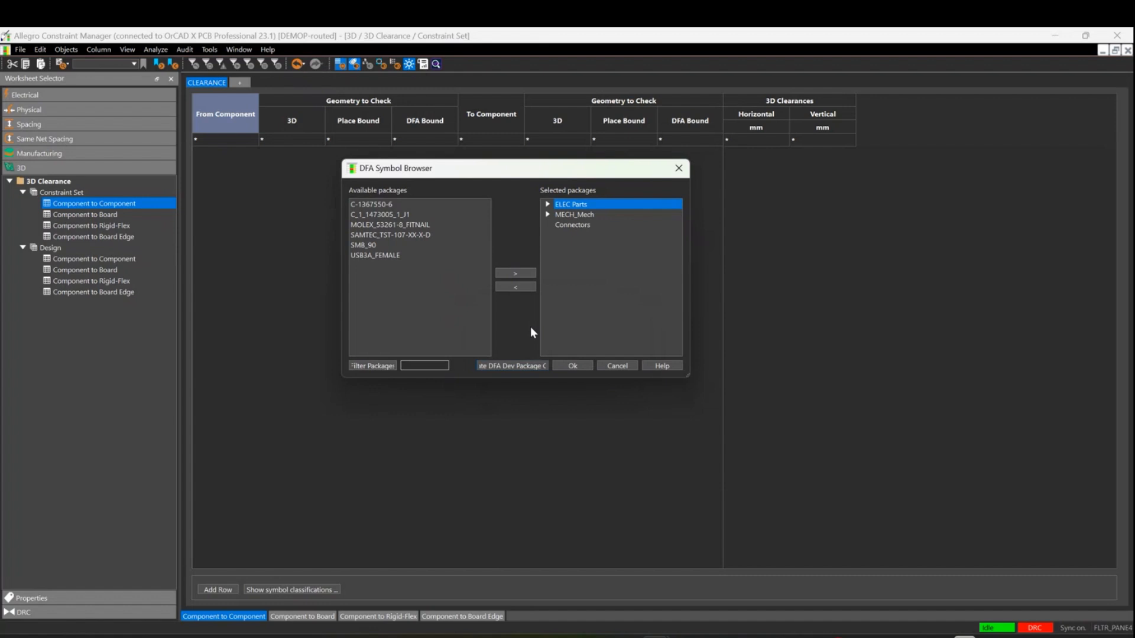
Assign all remaining available packages, from C-1367550-6 to USB3A_FEMALE, to the Connectors class and accept the symbol classifications.
left_click(568, 225)
left_click(363, 203)
left_click(377, 254, "shift")
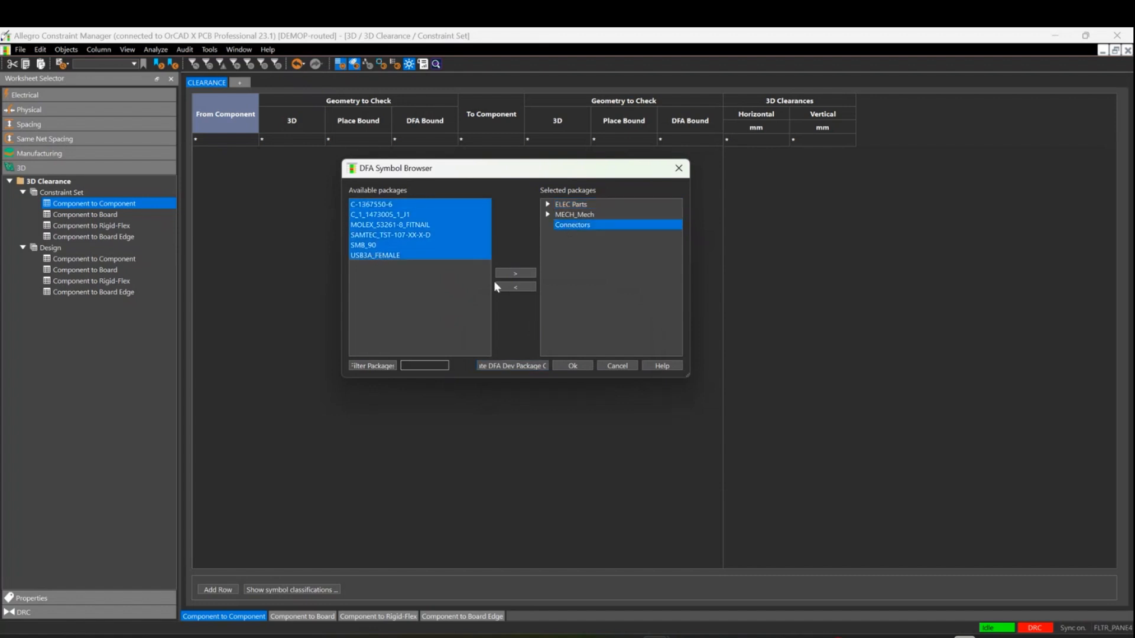
left_click(528, 276)
left_click(548, 226)
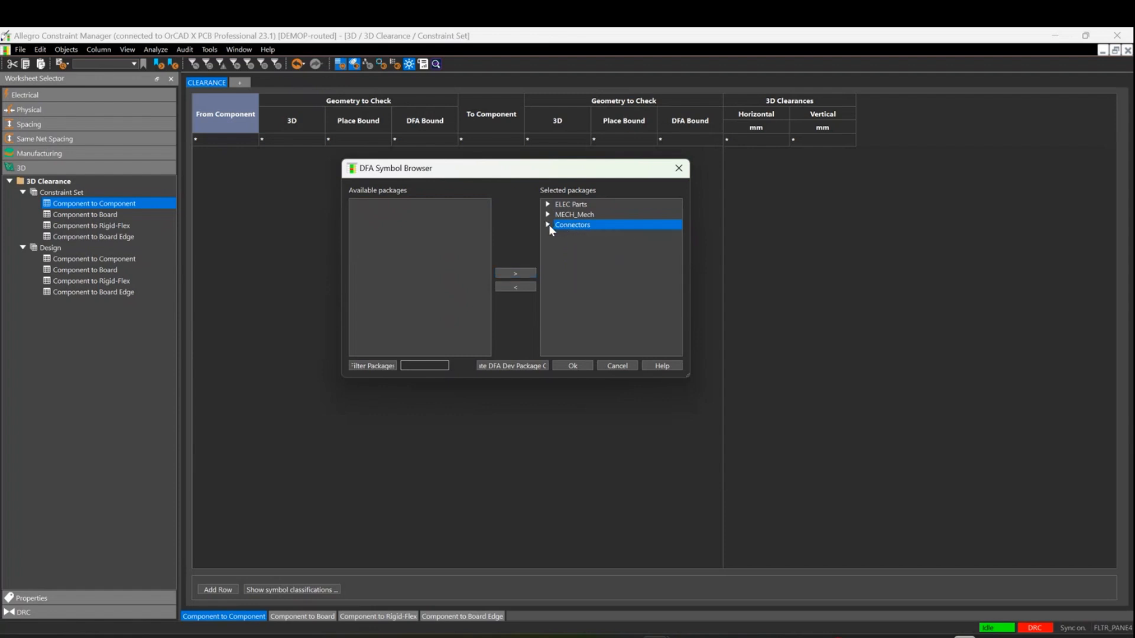
left_click(574, 366)
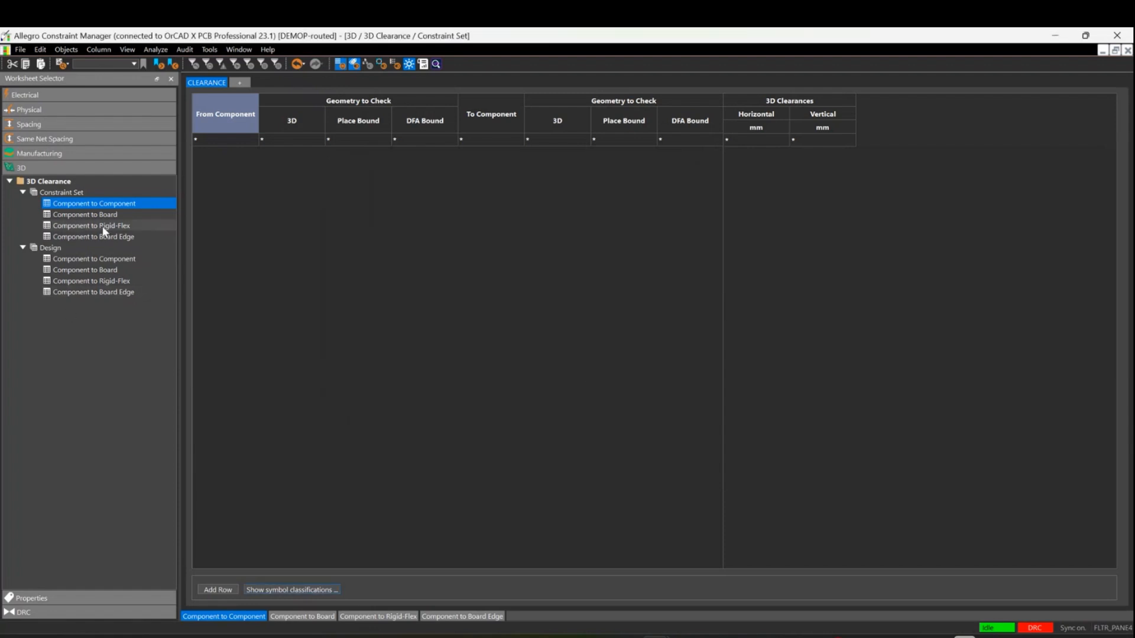
Add 3D component clearance rows from ELEC Parts to Connectors, ELEC Parts and MECH_Mech, checking 3D geometry with zero horizontal and vertical clearances.
left_click(220, 590)
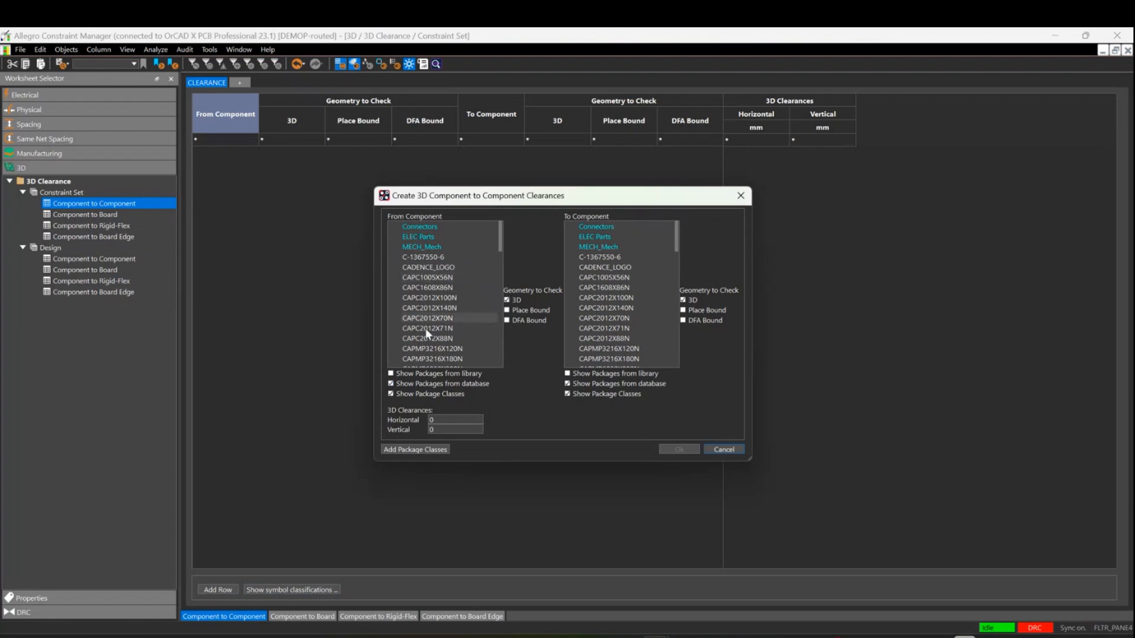
left_click(420, 236)
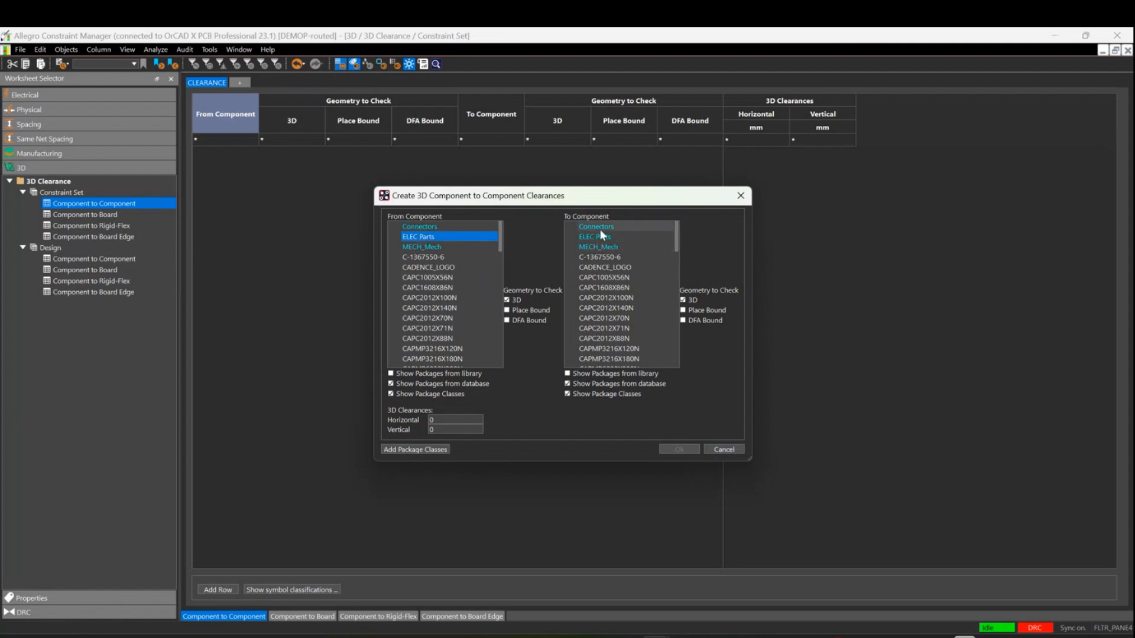
left_click_drag(596, 228, 594, 253)
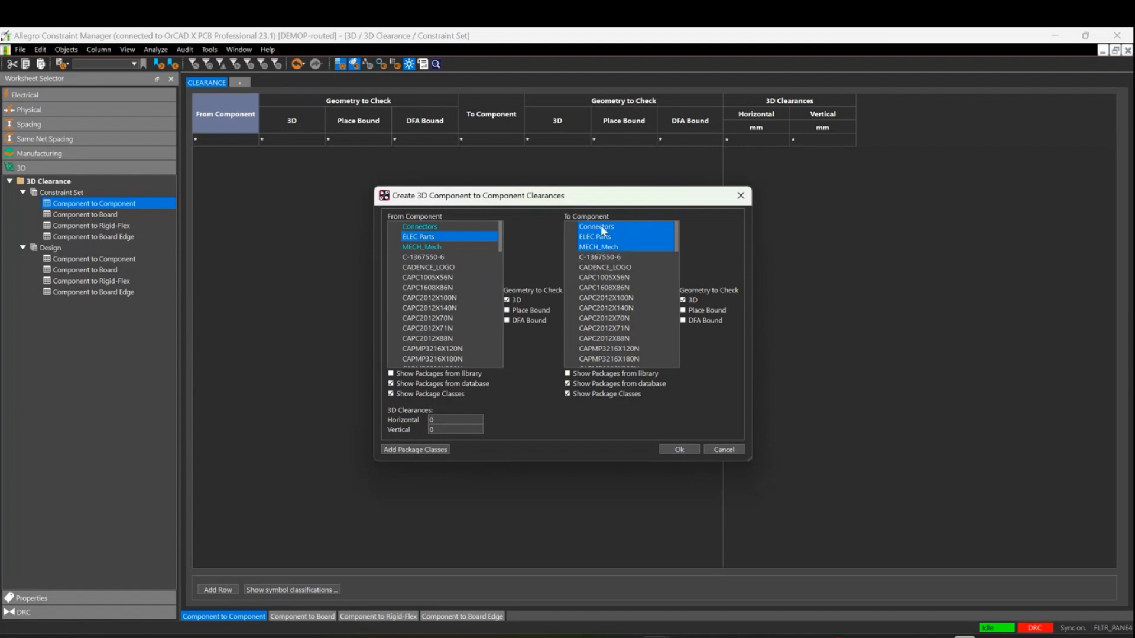
left_click(679, 449)
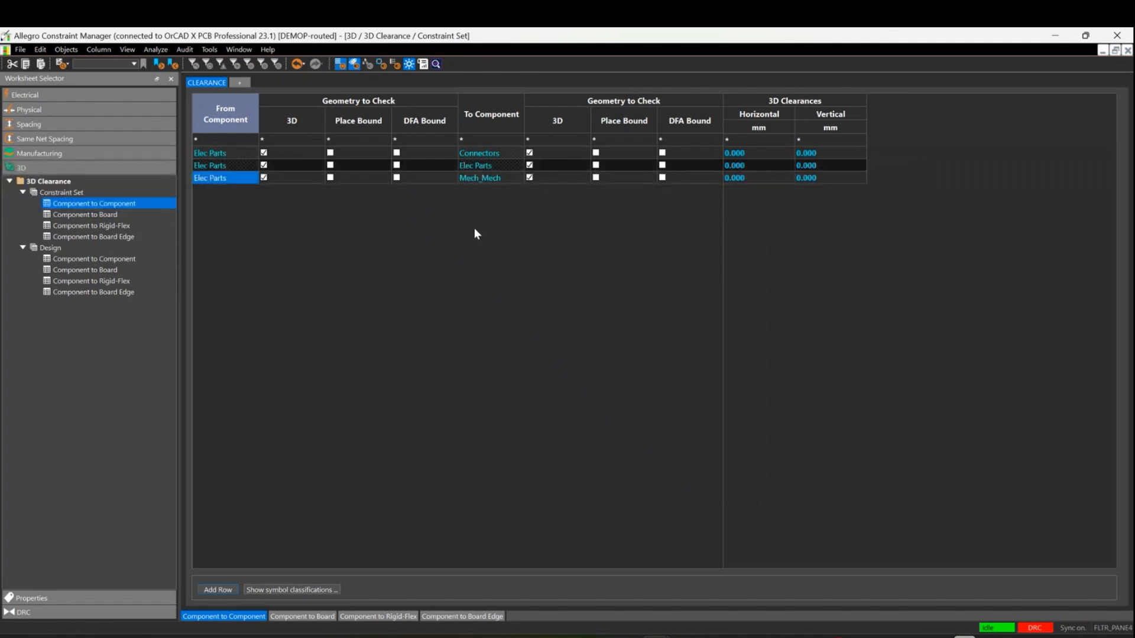
Reference the CLEARANCE constraint set for the DEMOP-routed design in the design-level Component to Component worksheet.
mouse_move(505, 155)
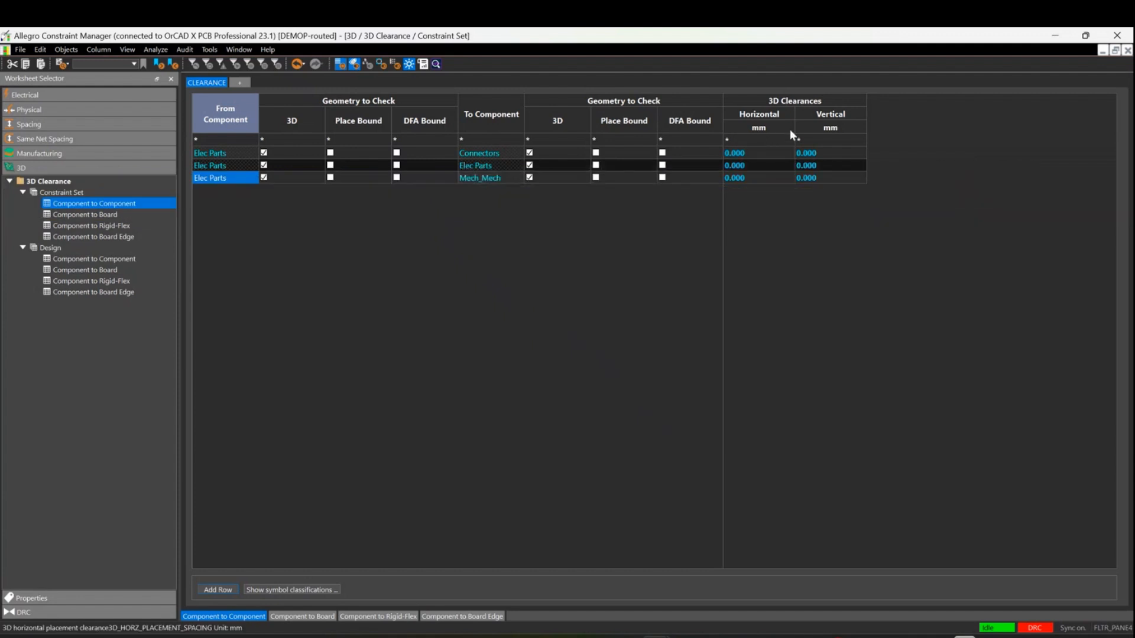
mouse_move(831, 152)
mouse_move(862, 168)
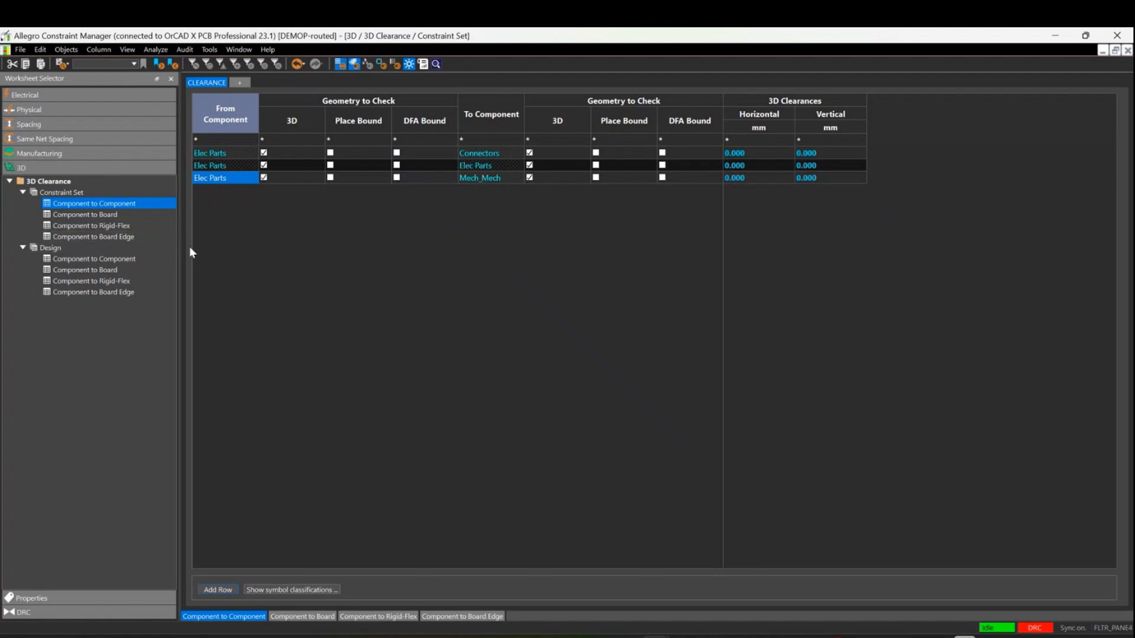
left_click(96, 259)
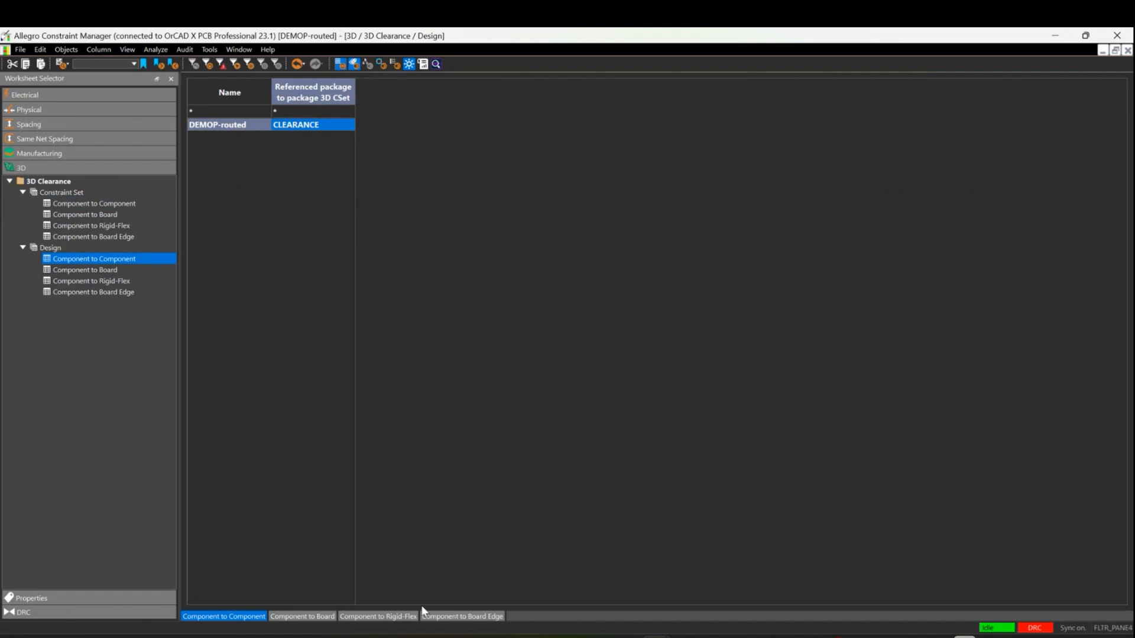
Check in the analysis modes that the 3 Dimensional component constraints are switched on, and read their rule descriptions.
left_click(155, 49)
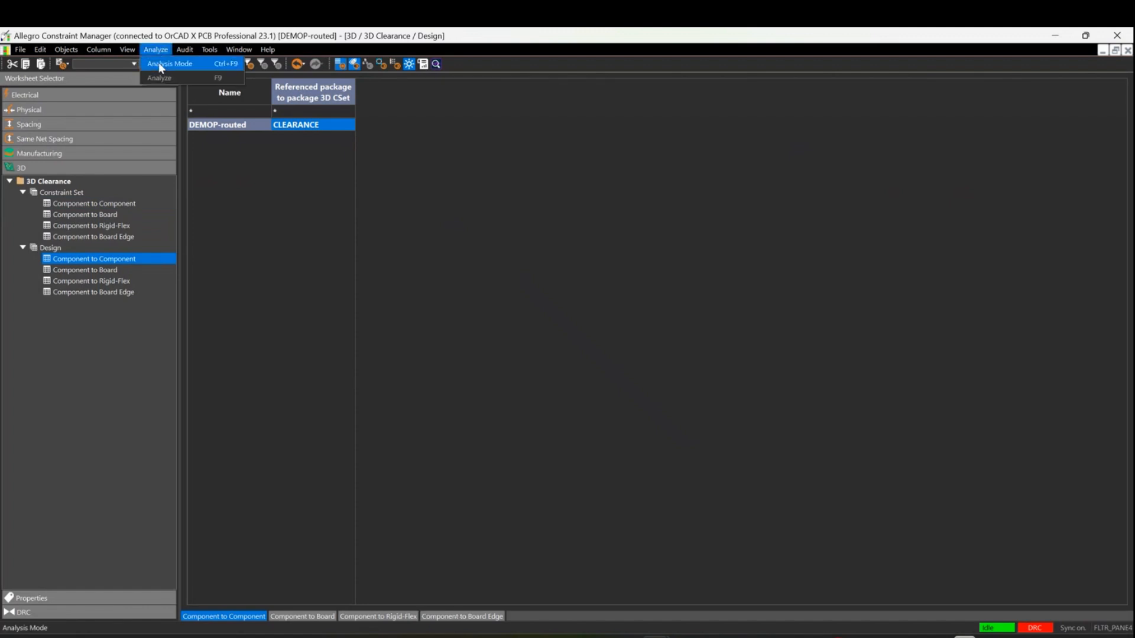
left_click(159, 62)
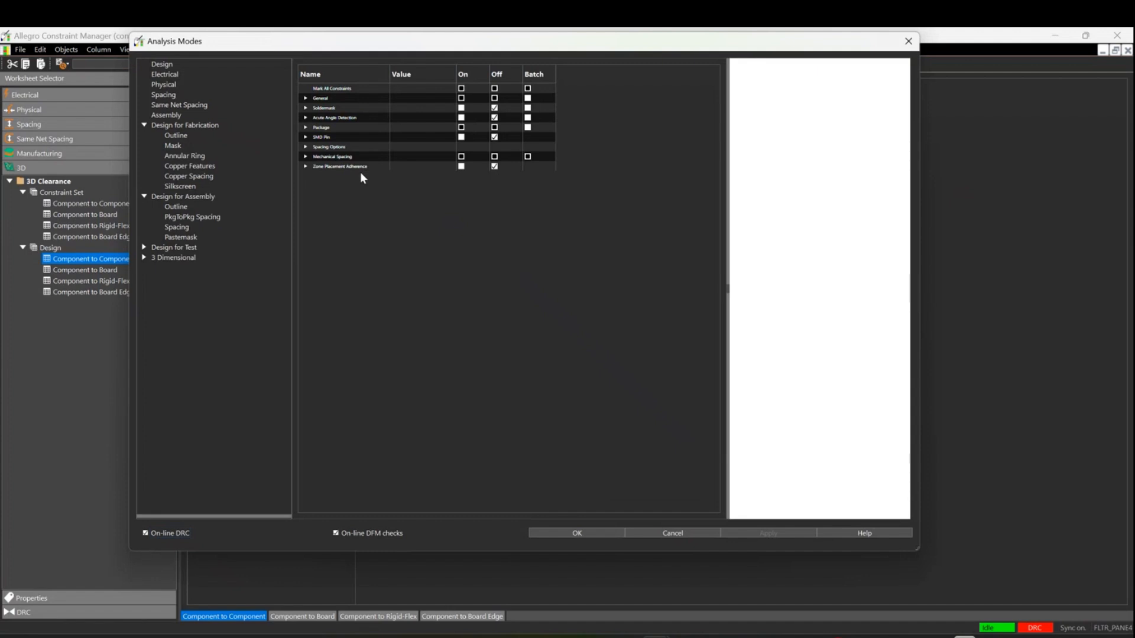
left_click(144, 257)
left_click(178, 269)
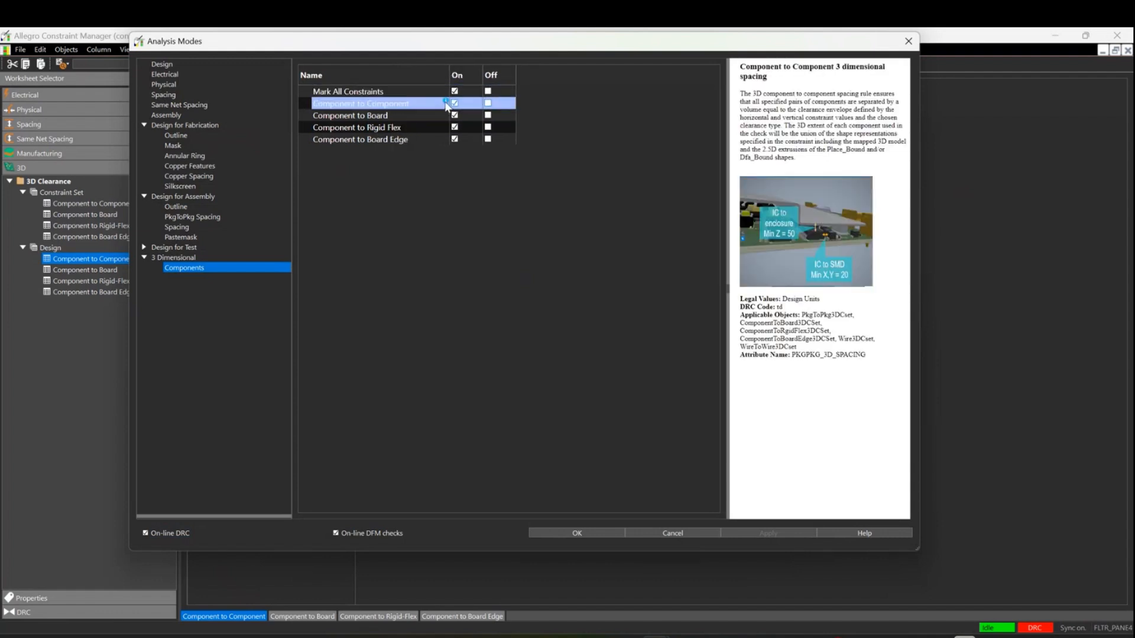
mouse_move(447, 106)
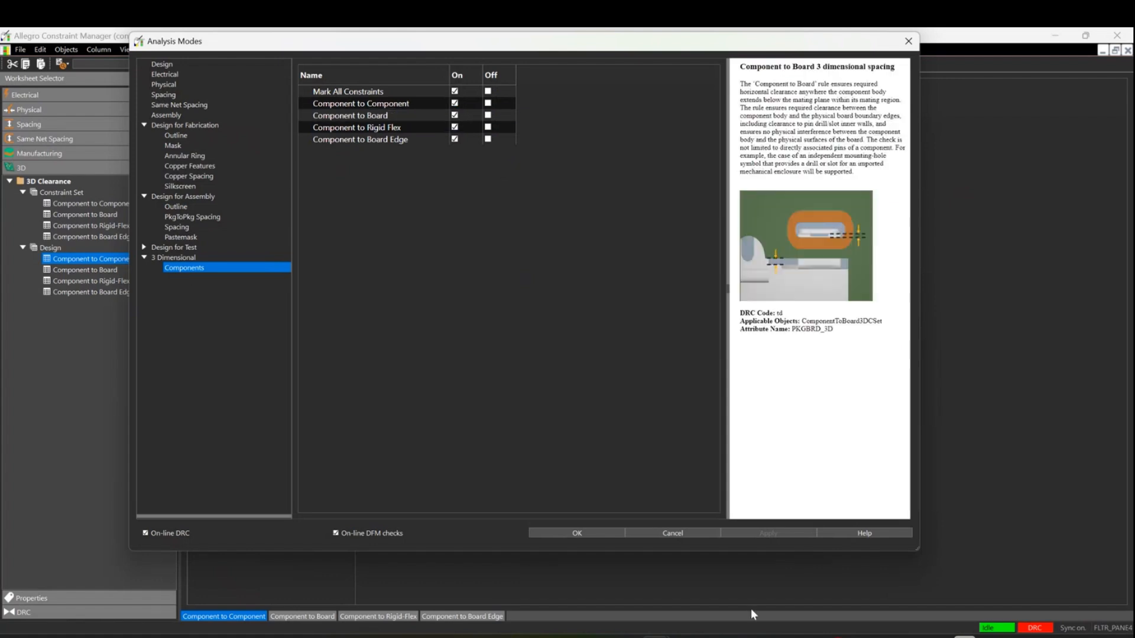
left_click(580, 533)
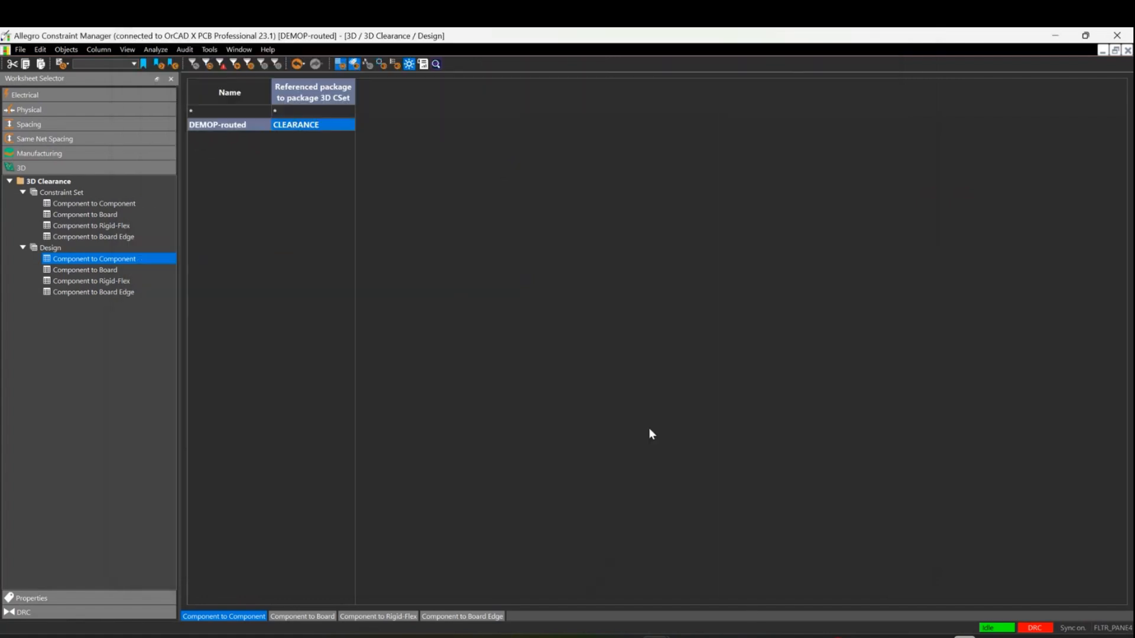
Update the design rule check in the OrCAD X PCB layout and read the DRC error marker at component D4.
left_click(1057, 38)
left_click(793, 66)
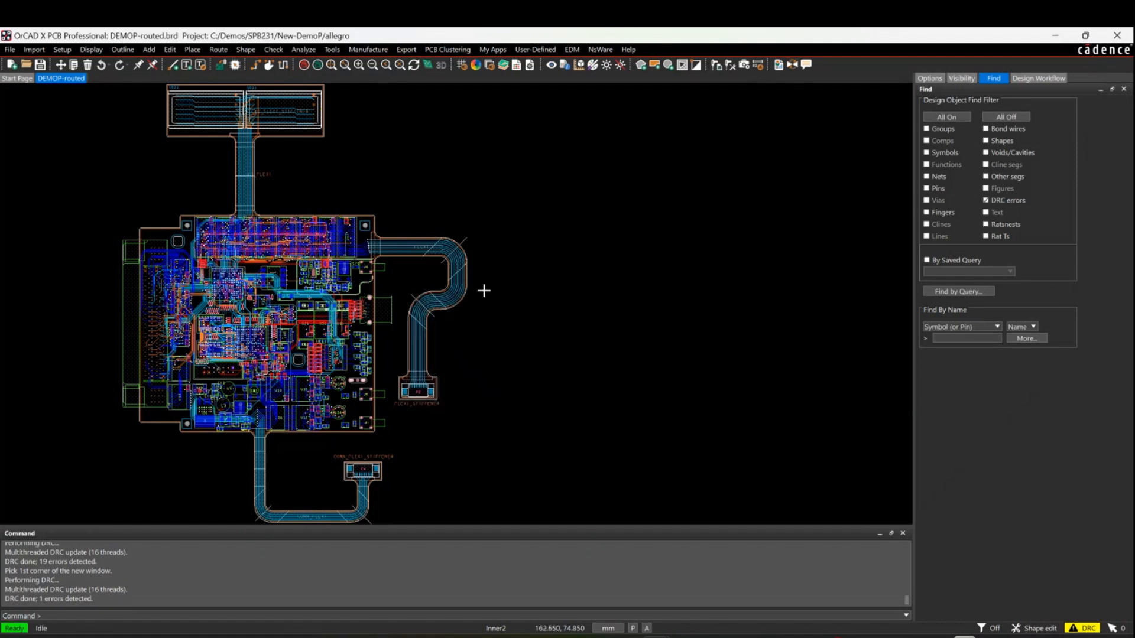
scroll(360, 372, "up", 5)
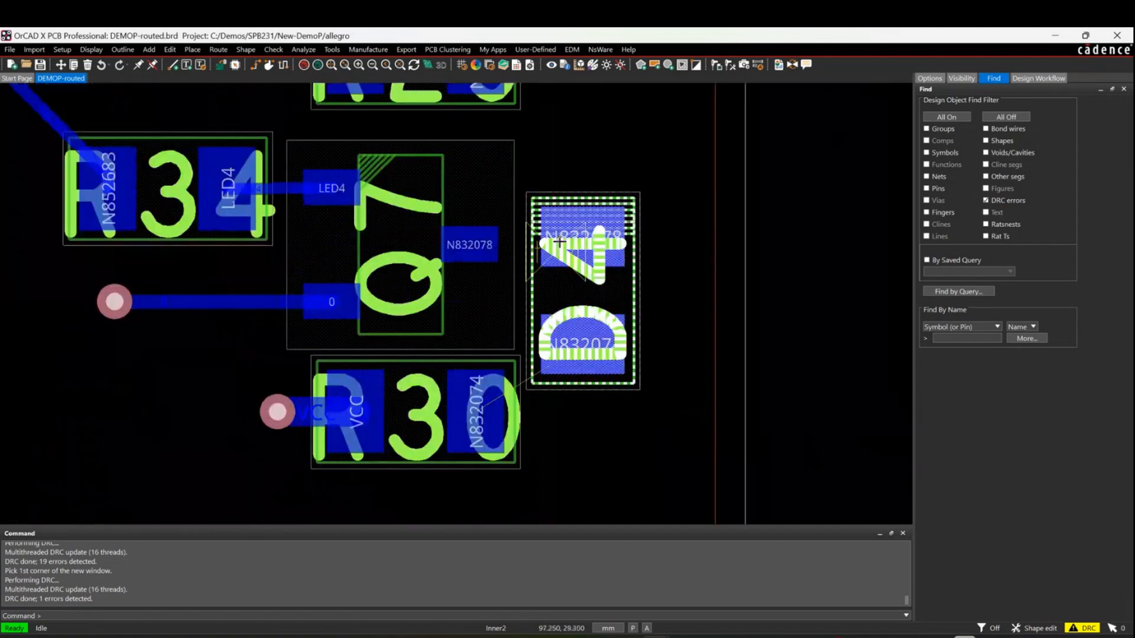
mouse_move(532, 247)
scroll(532, 247, "down", 6)
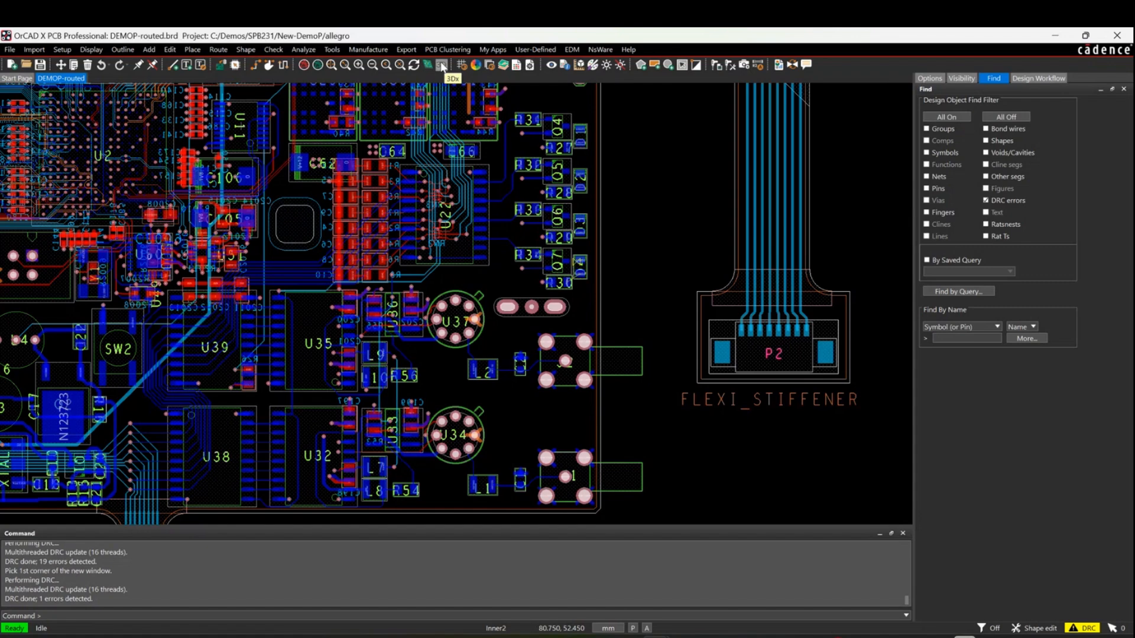
Examine the DRC error between LED D4 and the mechanical top cover up close in the 3DX Canvas, and close the canvas.
left_click(442, 66)
scroll(651, 353, "up", 6)
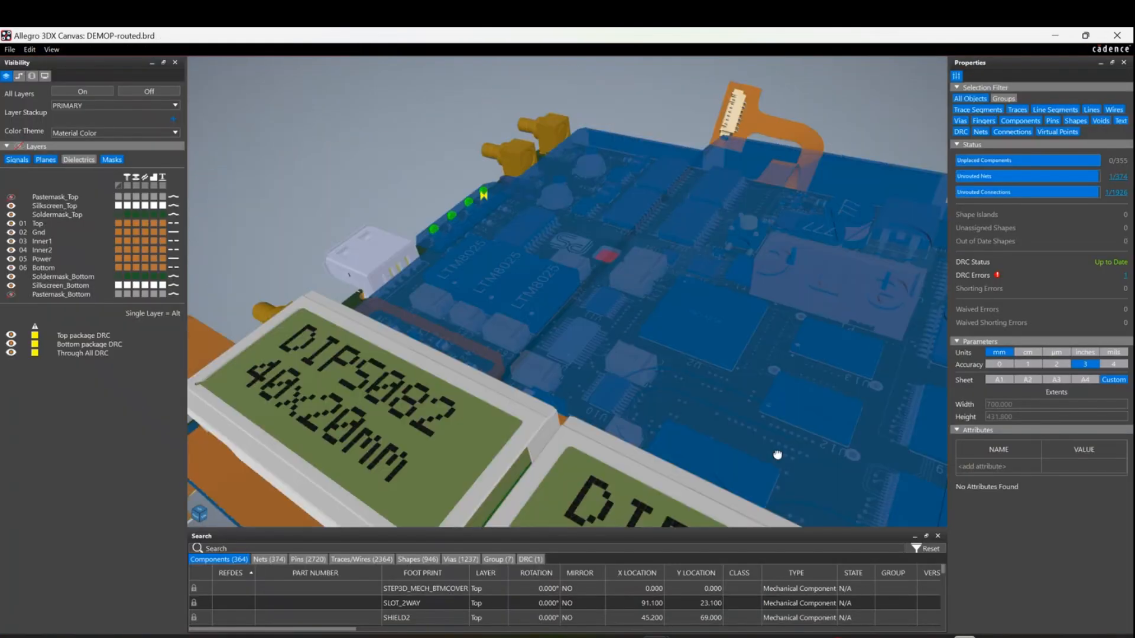
left_click_drag(777, 455, 568, 288)
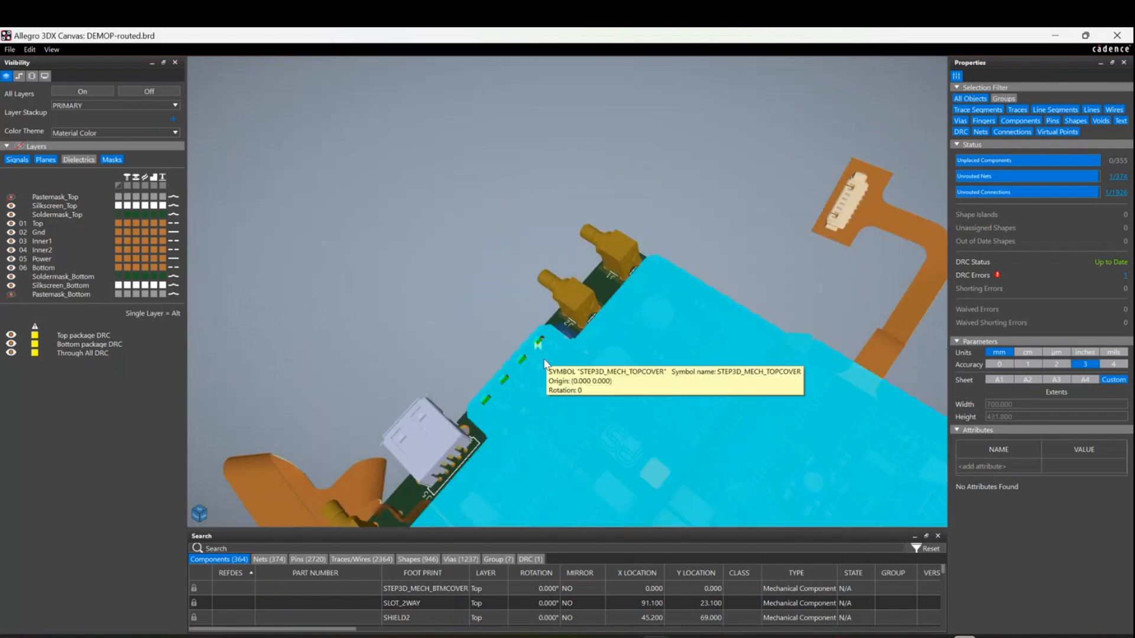
scroll(538, 368, "up", 5)
scroll(502, 428, "up", 5)
left_click_drag(531, 256, 552, 279)
left_click_drag(529, 207, 514, 351)
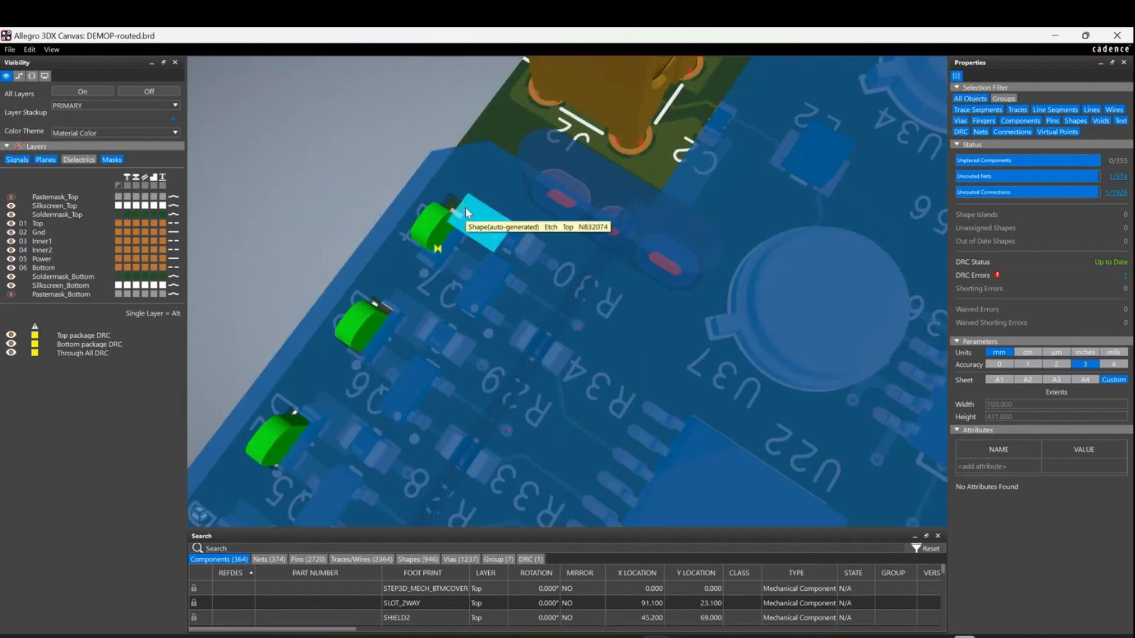
left_click(1118, 36)
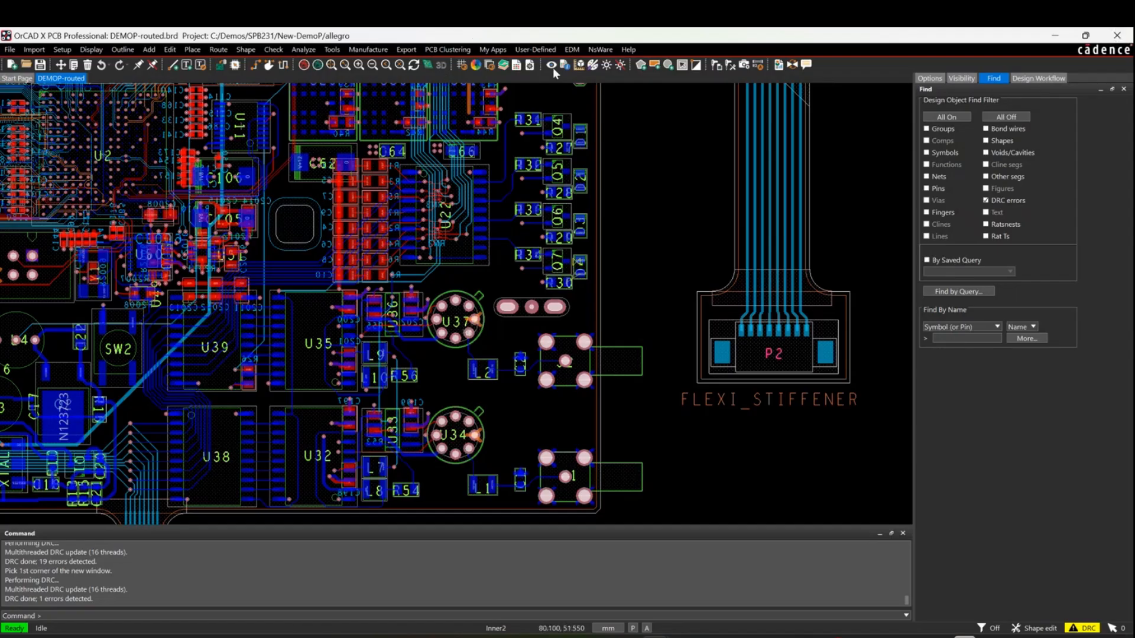
In Constraint Manager, add an ELEC Parts row with 3D geometry checking to the BOARD EDGE set for component to board edge clearances.
left_click(689, 311)
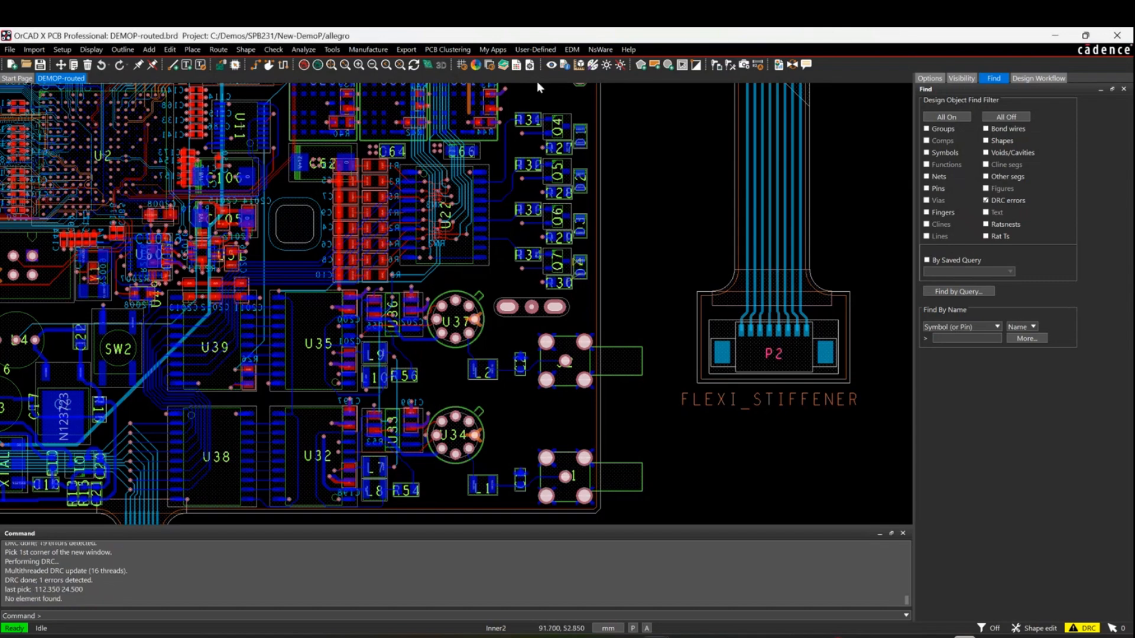
left_click(516, 67)
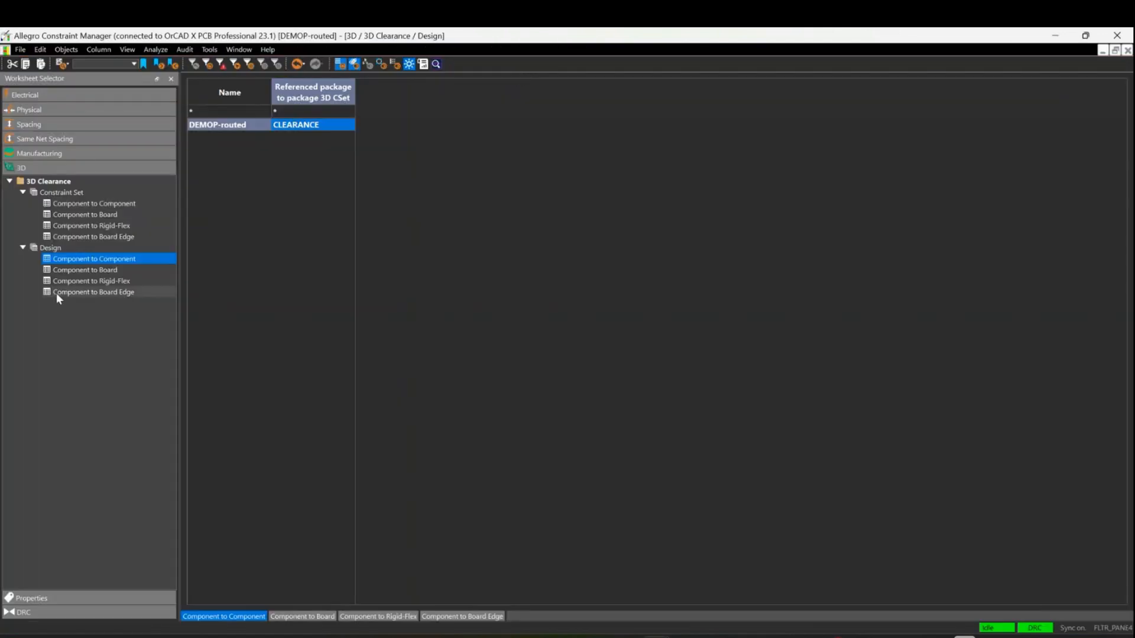
left_click(90, 237)
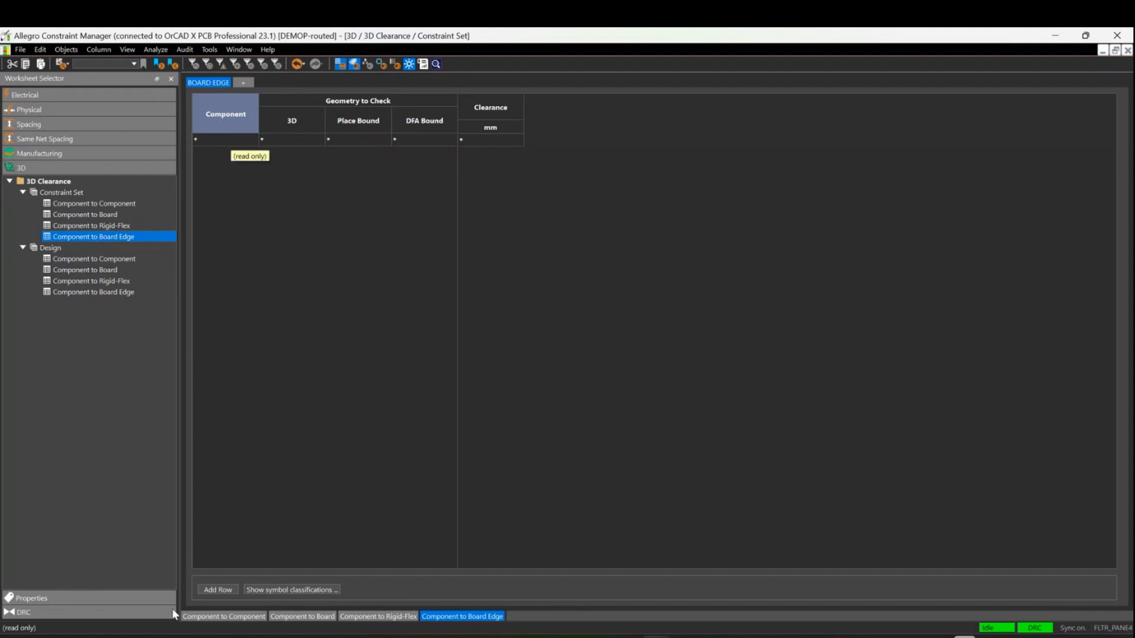
left_click(218, 590)
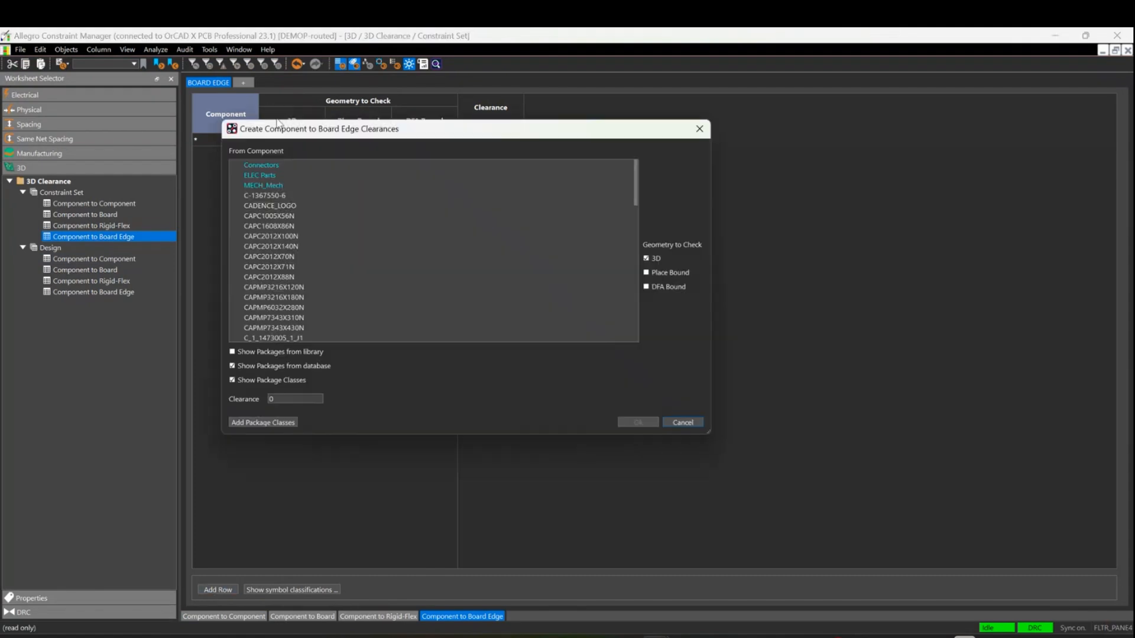
left_click(262, 176)
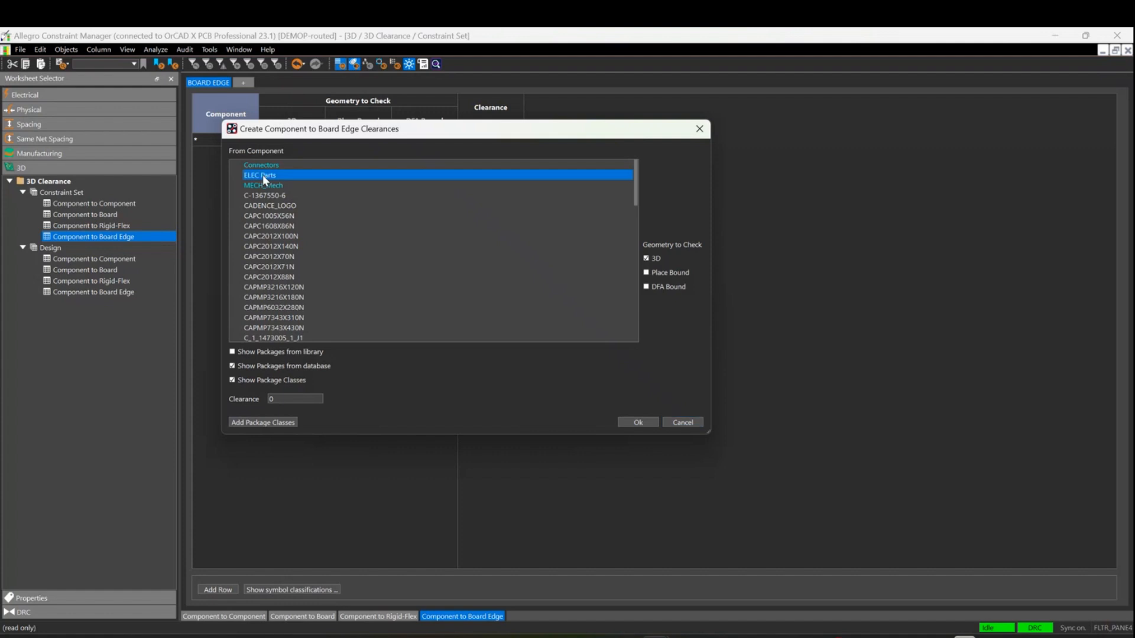
left_click(637, 422)
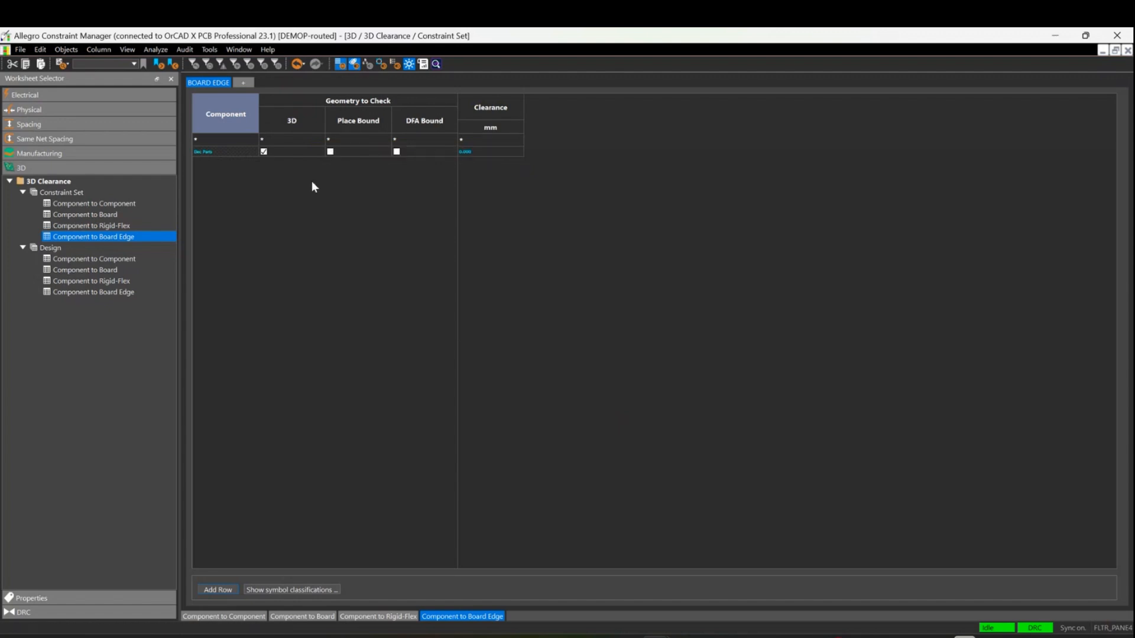
Set the ELEC Parts clearance in the BOARD EDGE constraint set to 2 mm.
left_click(481, 152)
left_click(481, 151)
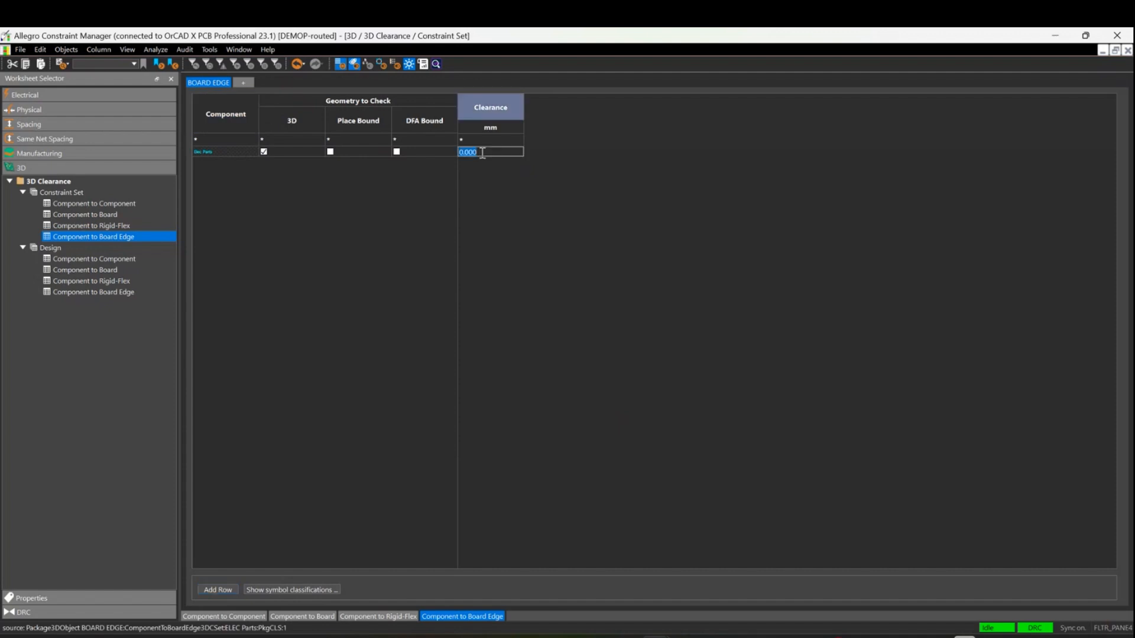
type("2")
key("Return")
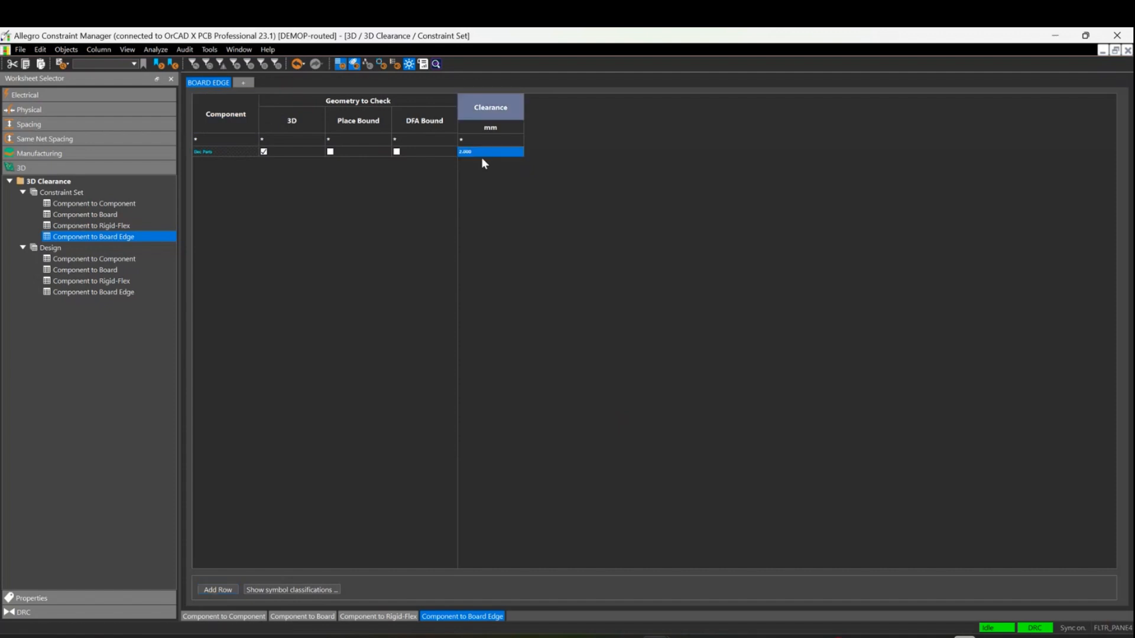
Reference the BOARD EDGE constraint set for DEMOP-routed in the design-level Component to Board Edge worksheet and close Constraint Manager.
left_click(101, 292)
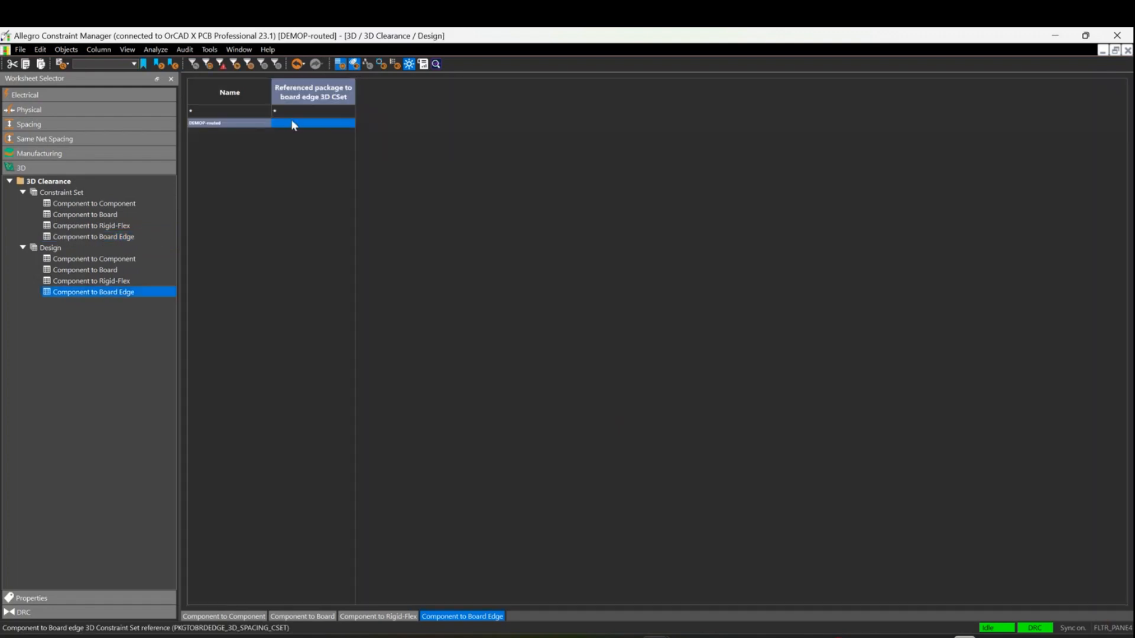
left_click(329, 127)
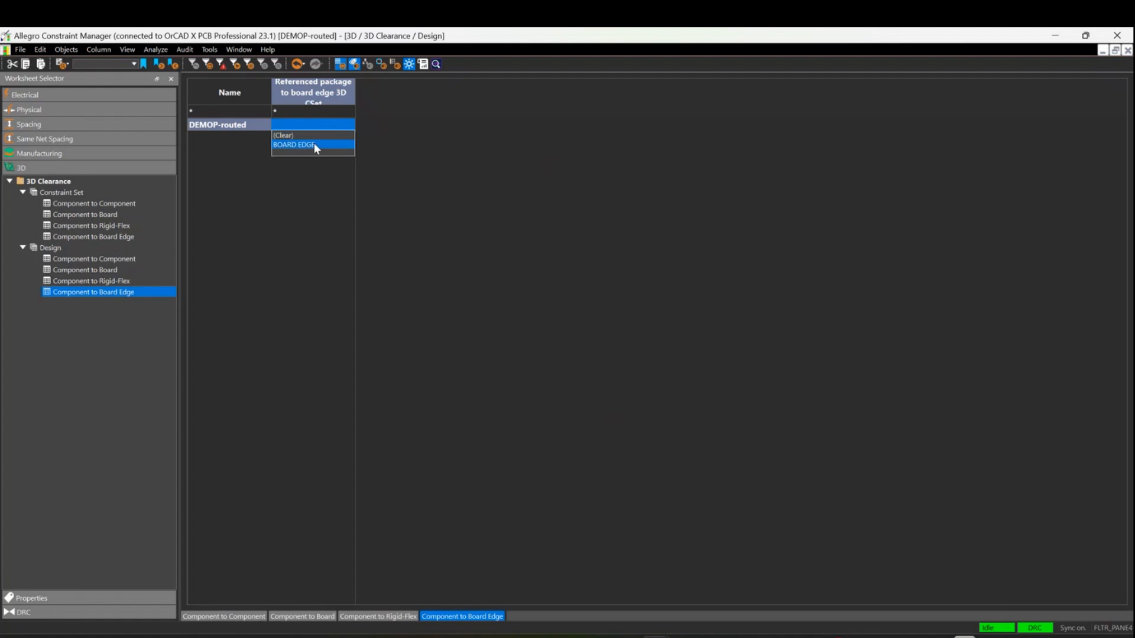
left_click(314, 145)
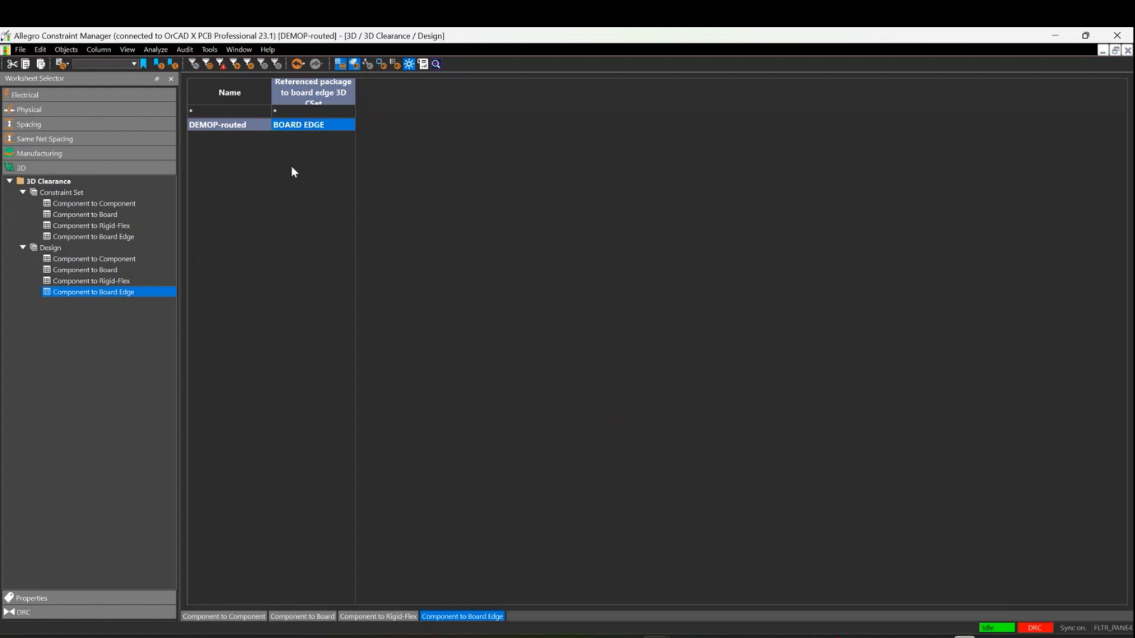
left_click(91, 237)
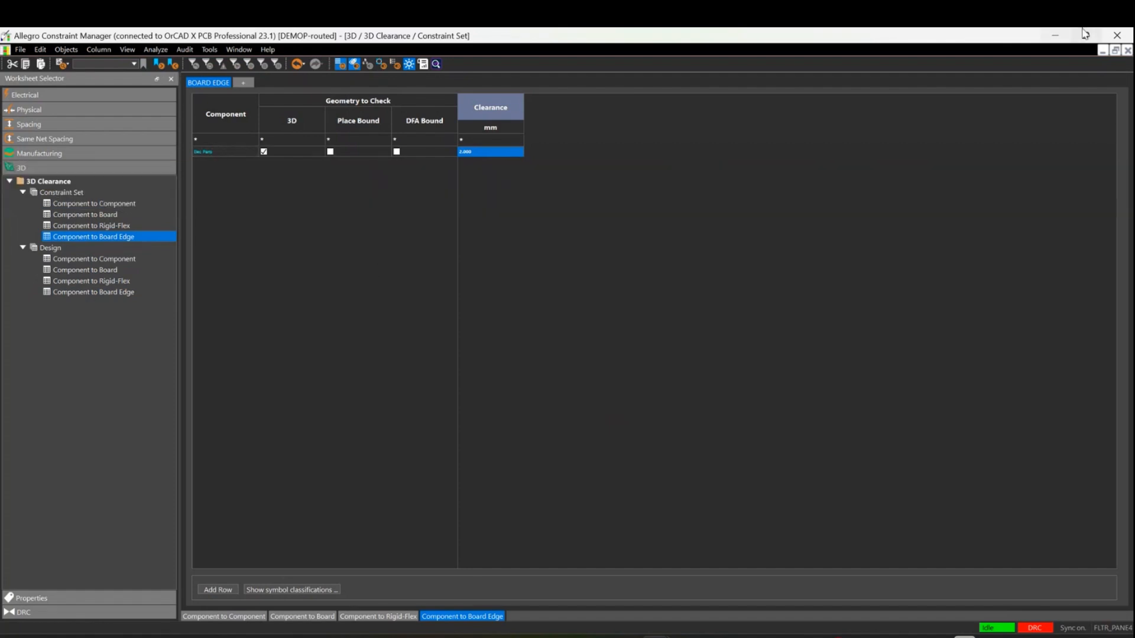
left_click(1120, 37)
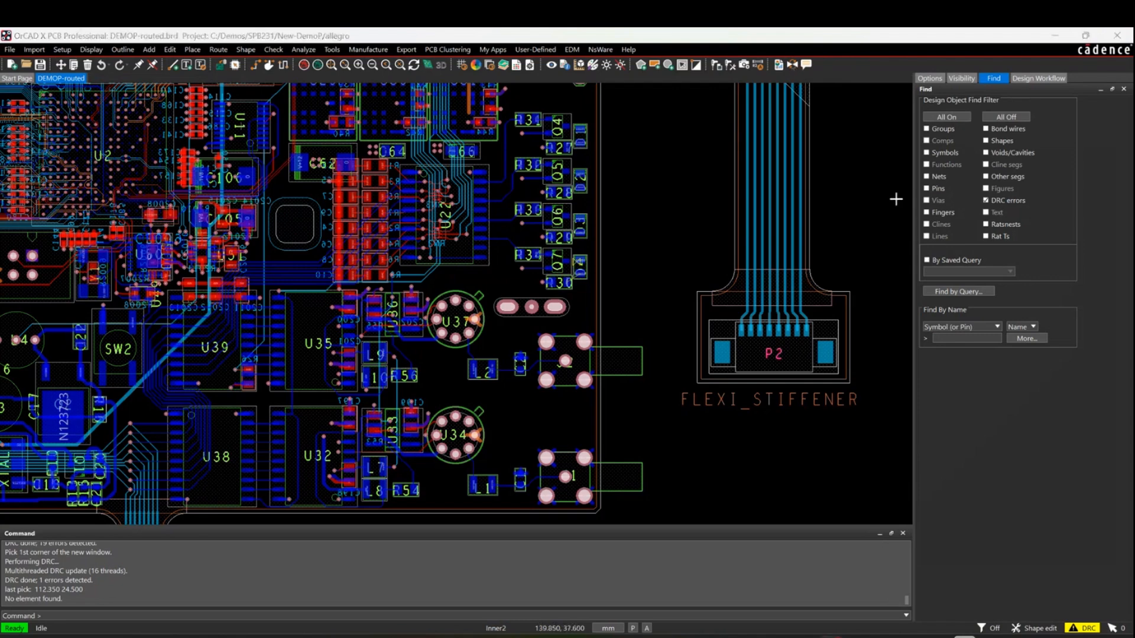
Update the design rule check and read the Component to Board Edge 3D Spacing errors along the board's lower edge near L8.
left_click(793, 66)
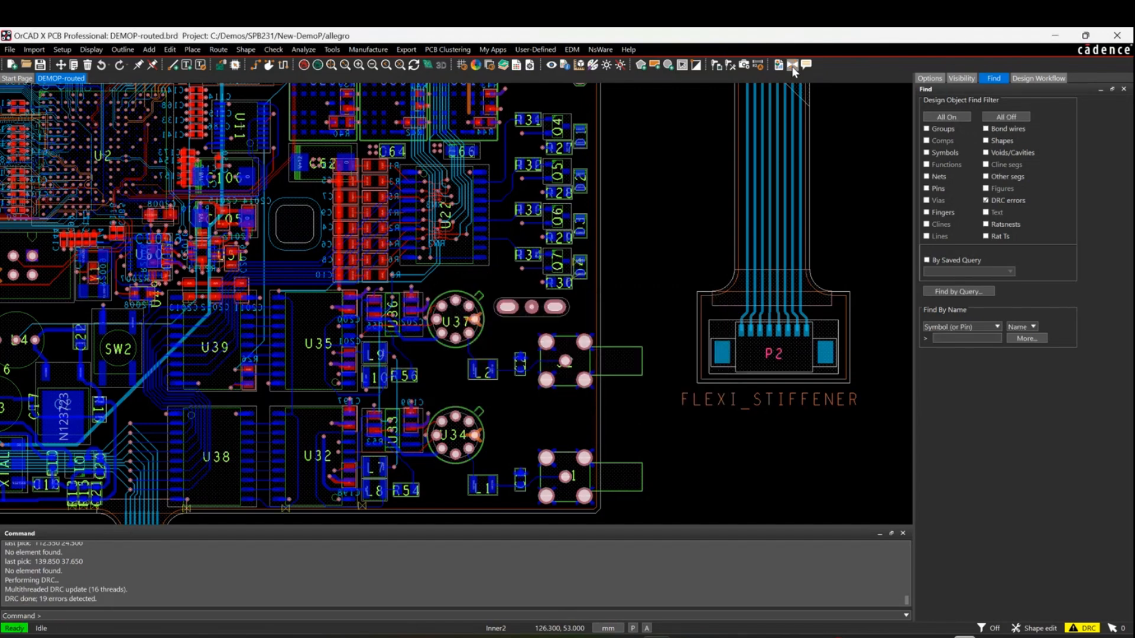
middle_click_drag(674, 274, 708, 198)
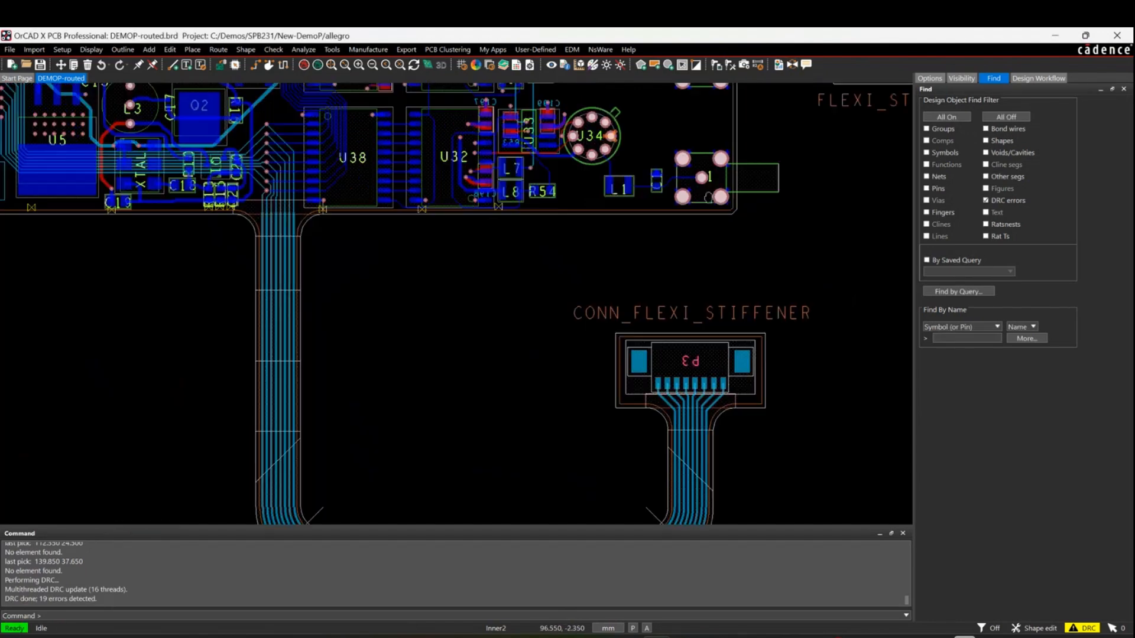
scroll(491, 252, "up", 3)
mouse_move(537, 179)
middle_mouse_down()
mouse_move(519, 280)
mouse_move(523, 264)
middle_mouse_up()
mouse_move(495, 176)
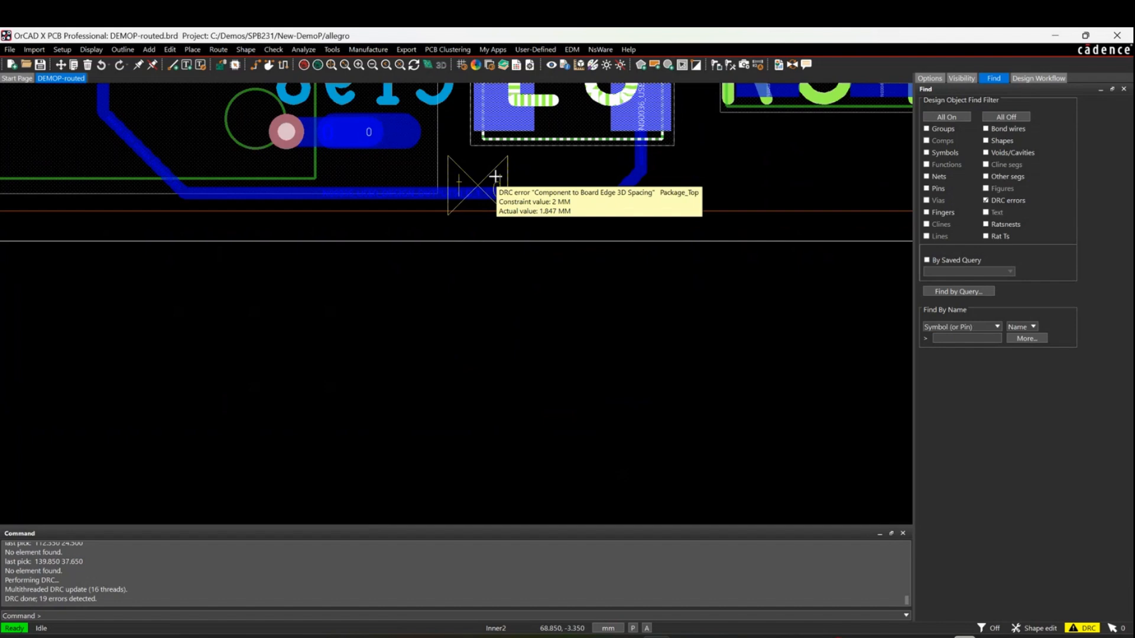
scroll(495, 176, "down", 3)
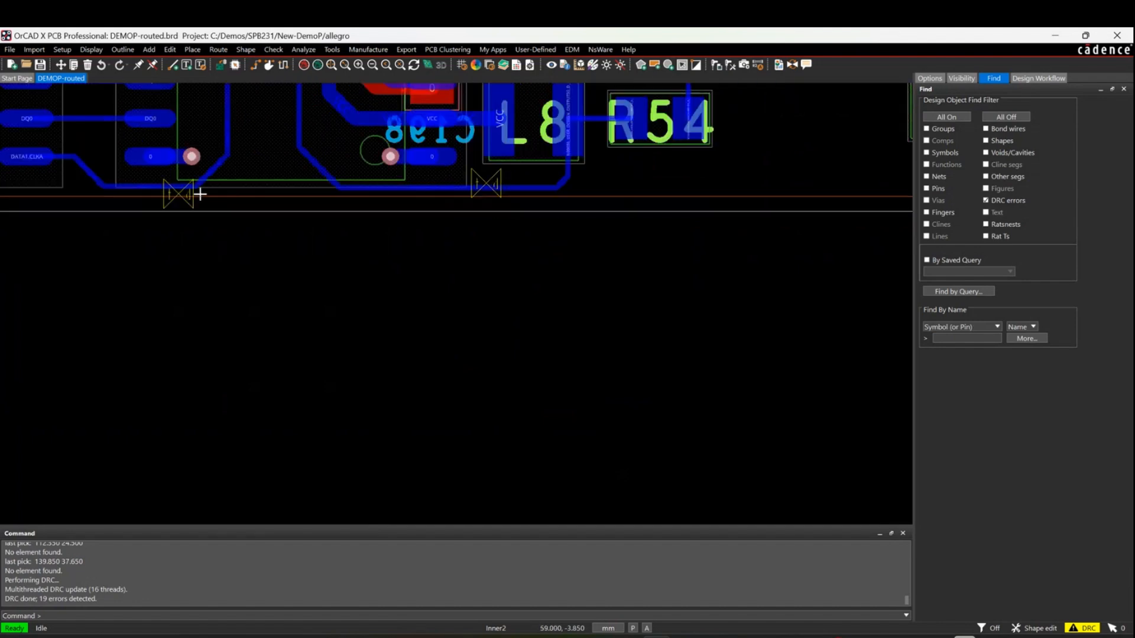
mouse_move(185, 201)
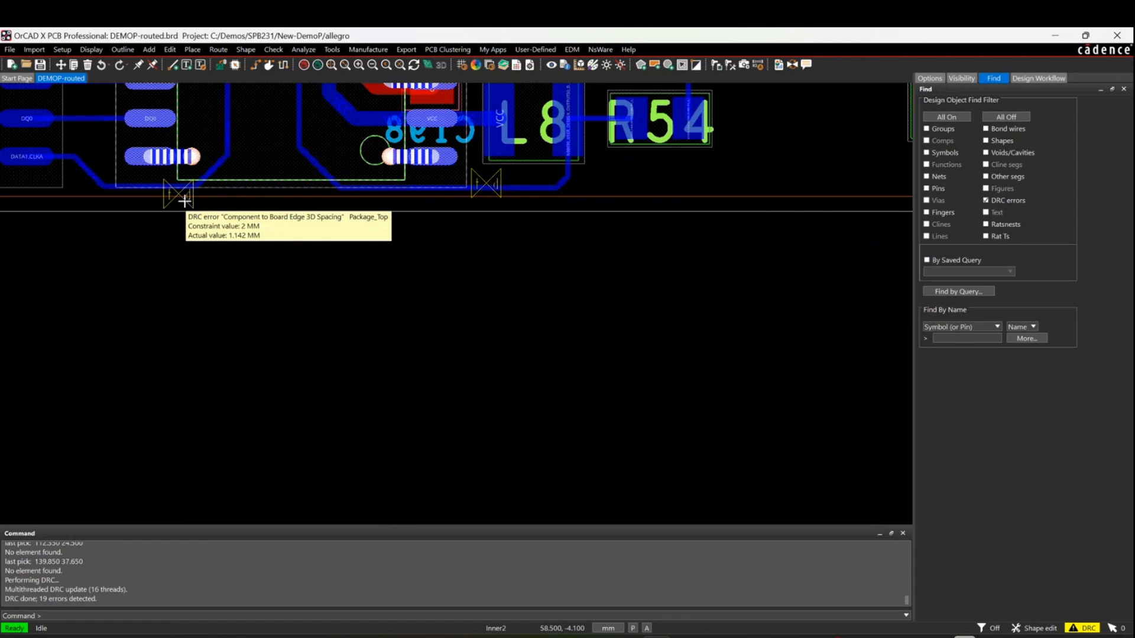
mouse_move(655, 637)
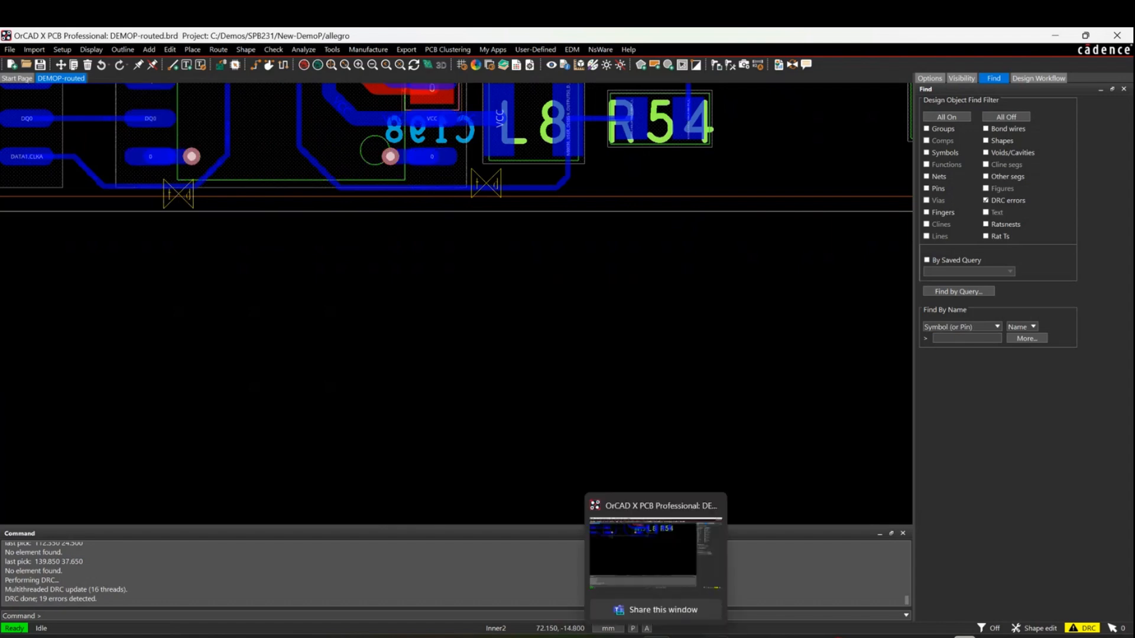